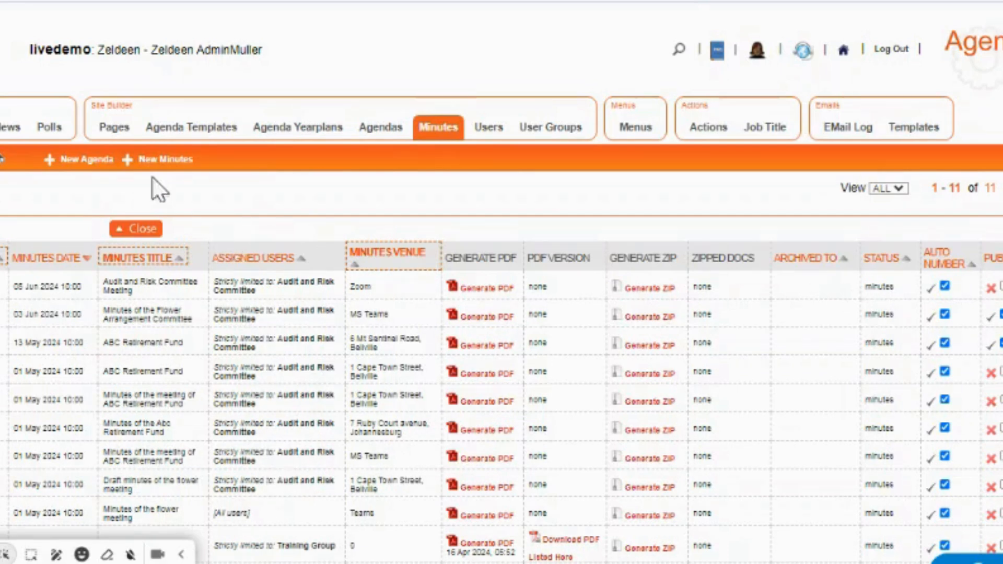
Start new minutes titled "A Flower Arrangement Committee", dated 2024-07-05, with the first listed street address as the meeting venue
click(155, 161)
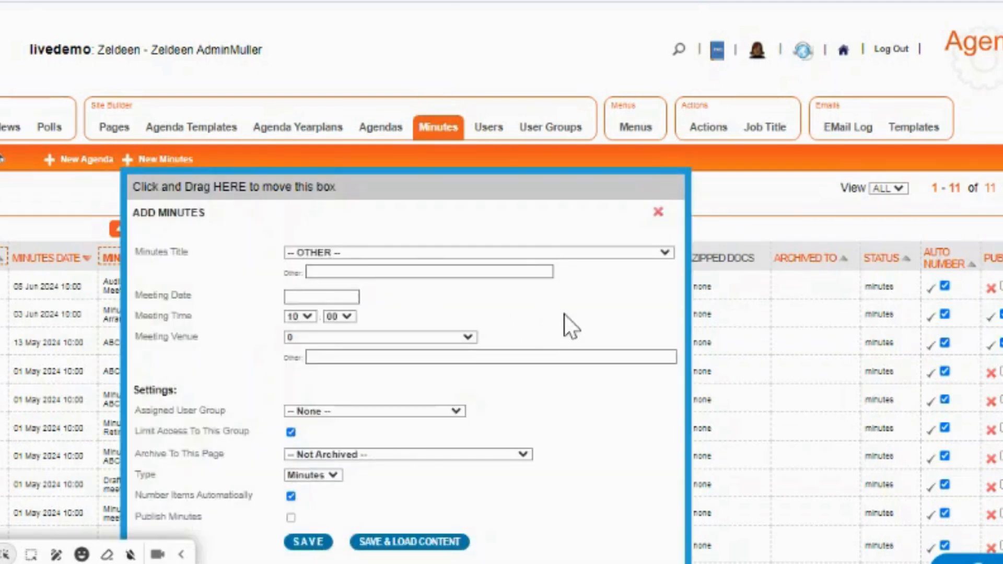
click(369, 253)
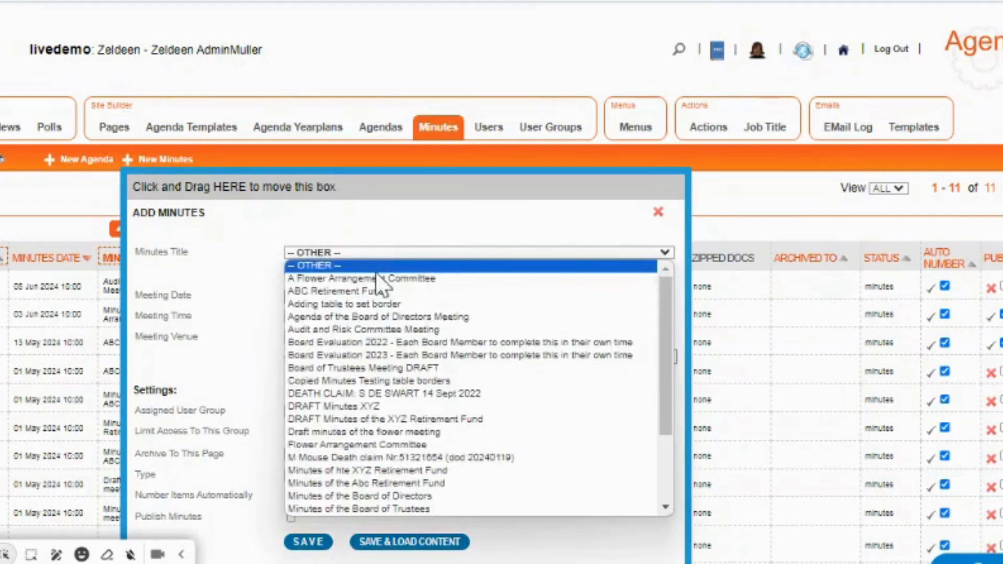
click(375, 276)
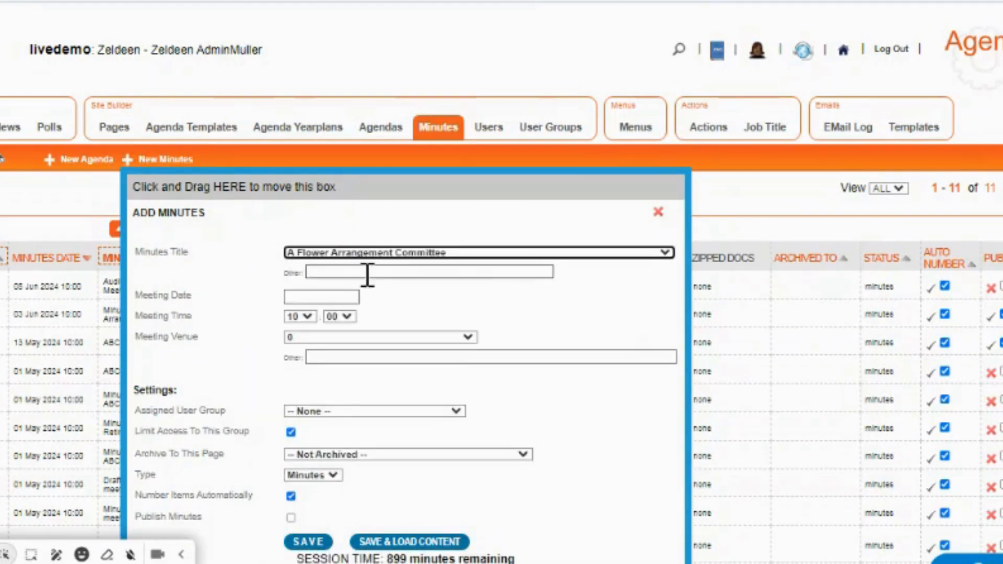
click(363, 272)
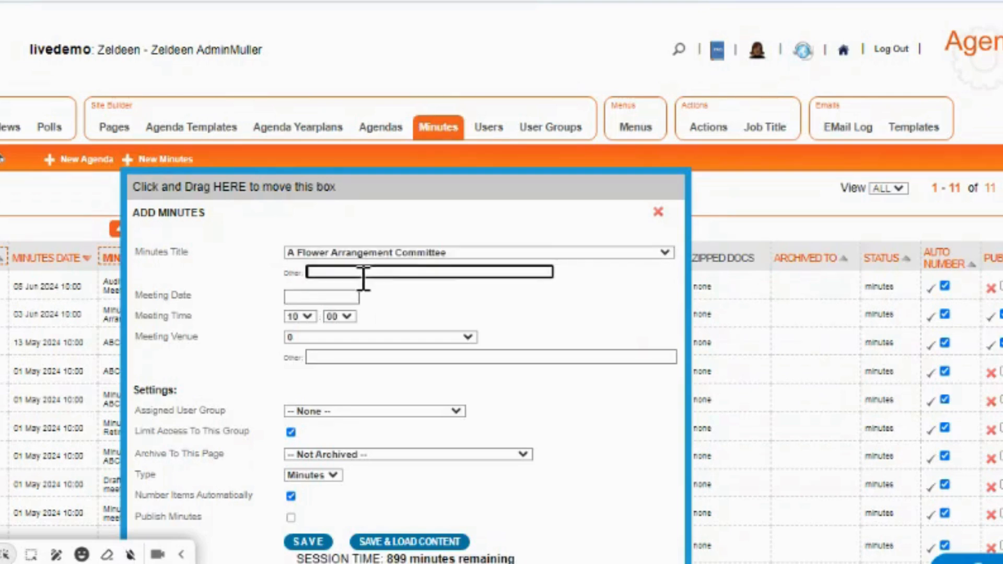
click(318, 297)
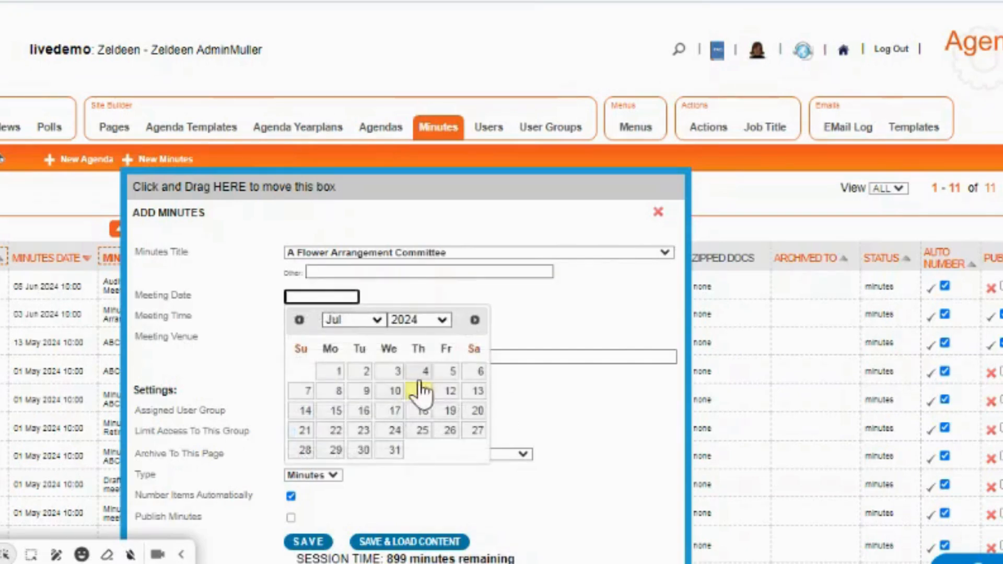
click(445, 372)
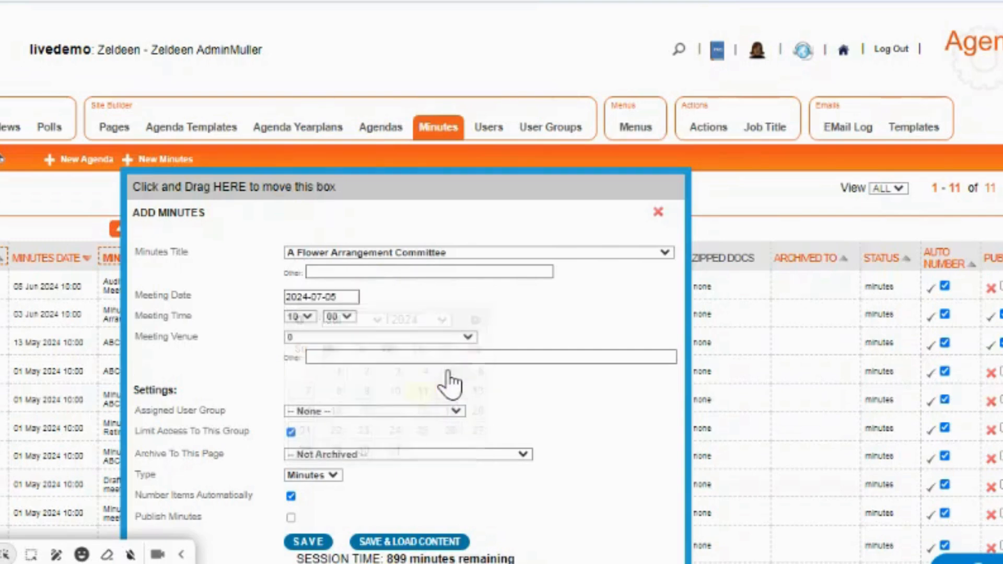
click(322, 338)
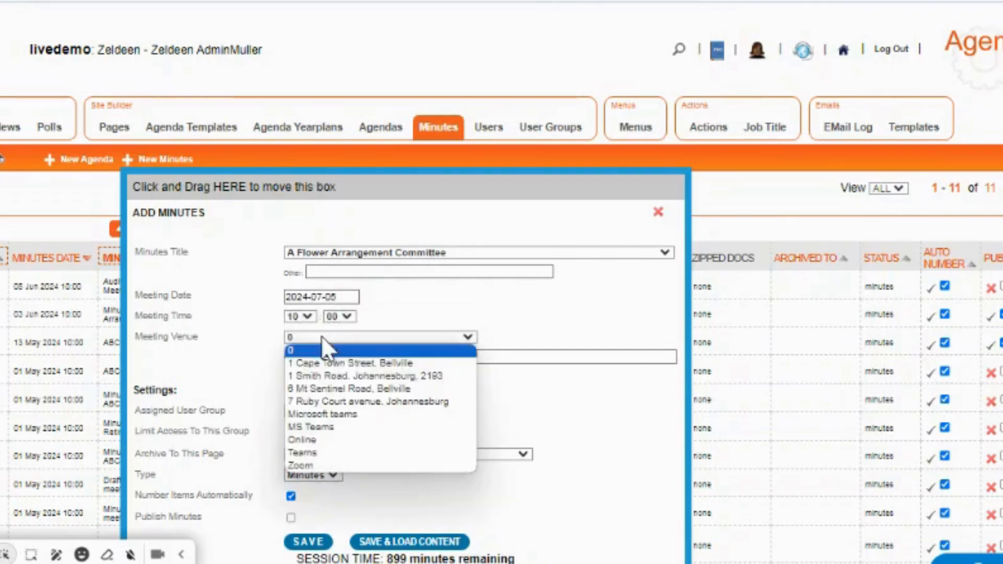
click(334, 367)
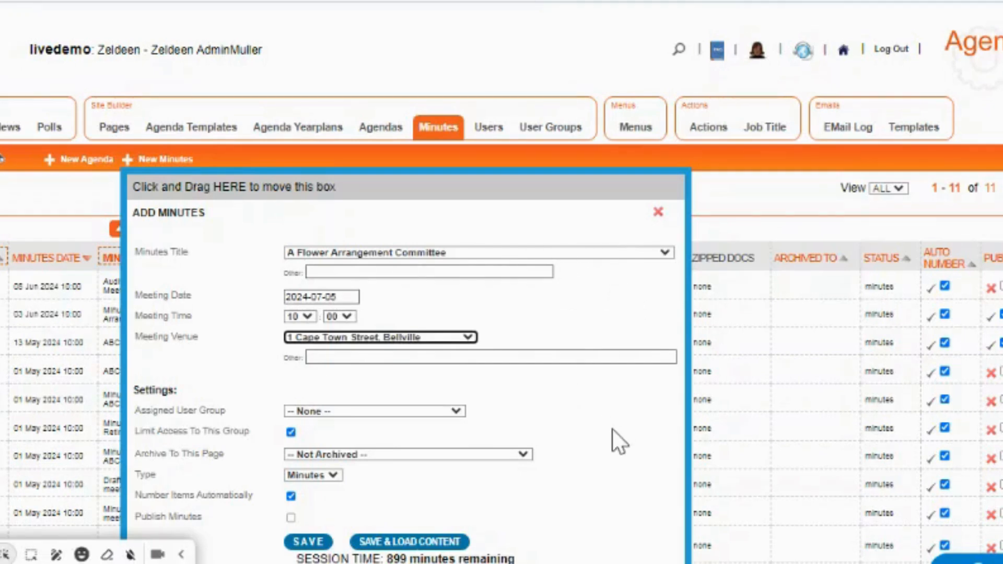
Assign the minutes to the Audit and Risk Committee user group, then save them and load content
scroll(611, 430, down, 2)
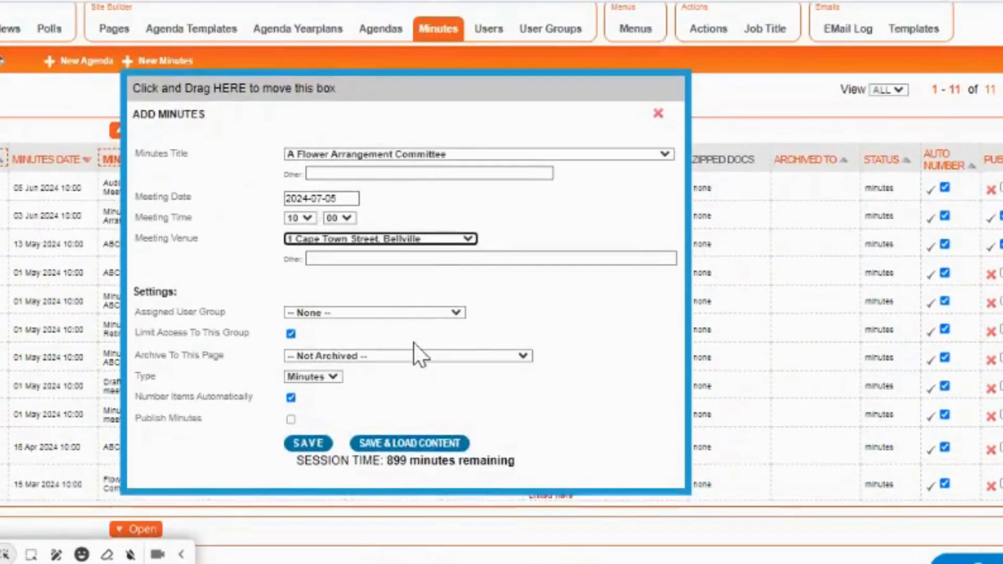
click(459, 315)
click(443, 340)
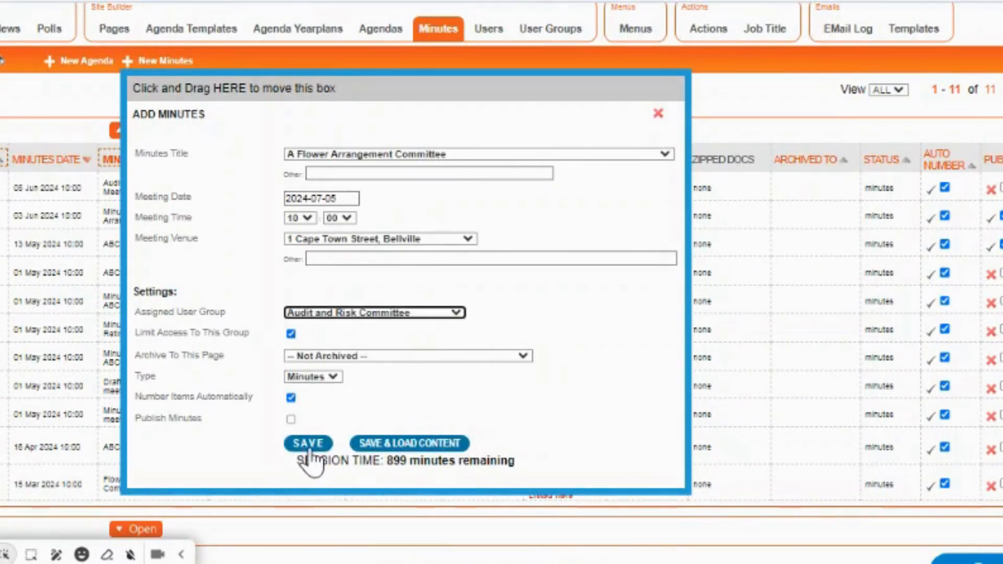
click(400, 444)
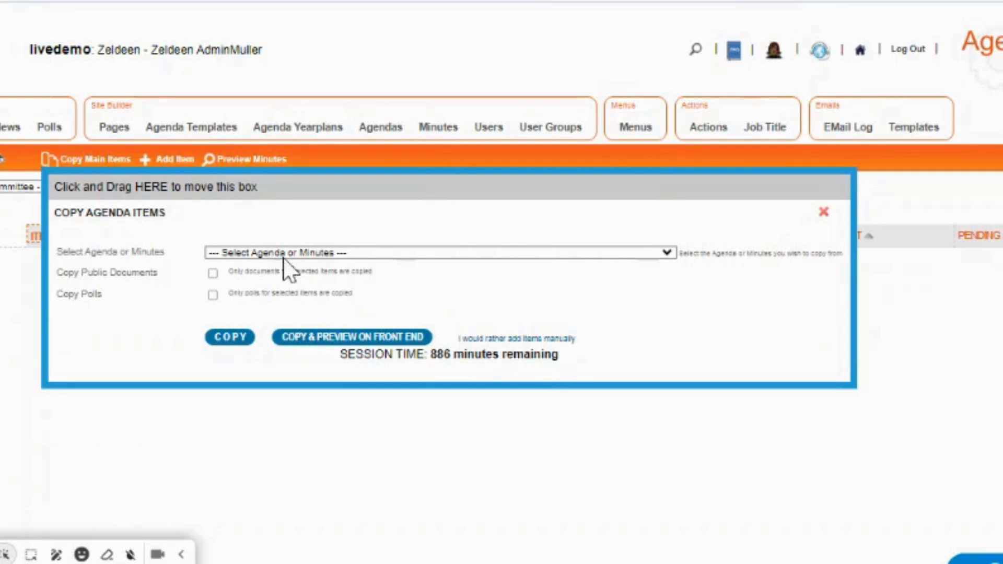
Copy Welcome, Apologies and Approval of Minutes with its subitem from the 03 Jun 2024 Minutes of the Flower Arrangement Committee
click(419, 253)
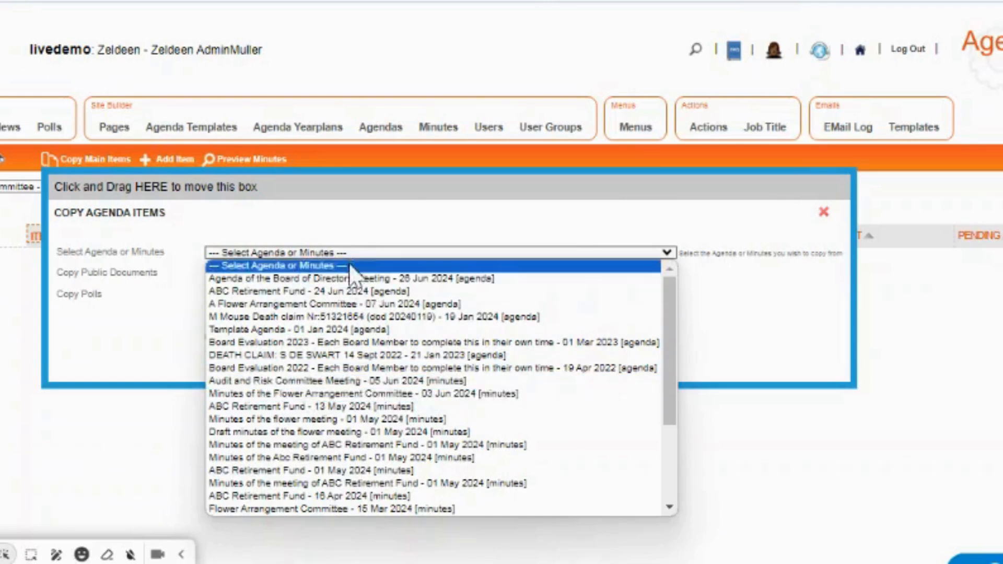
click(542, 402)
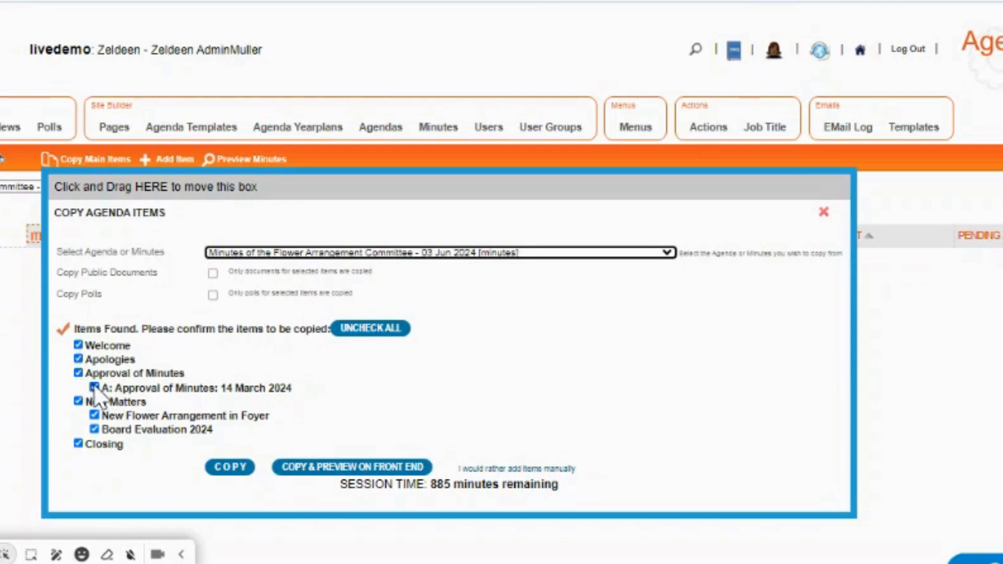
click(79, 401)
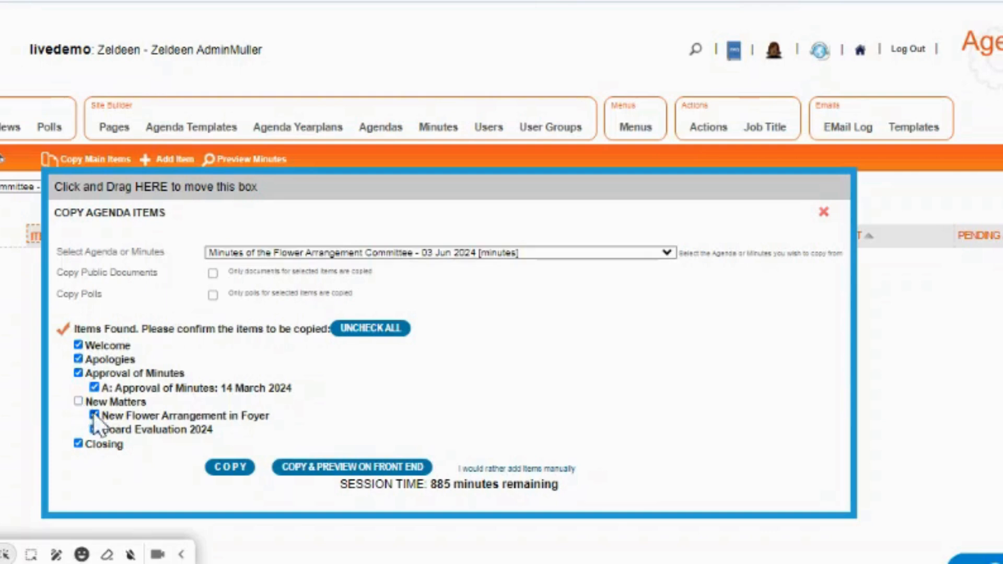
click(94, 430)
click(79, 443)
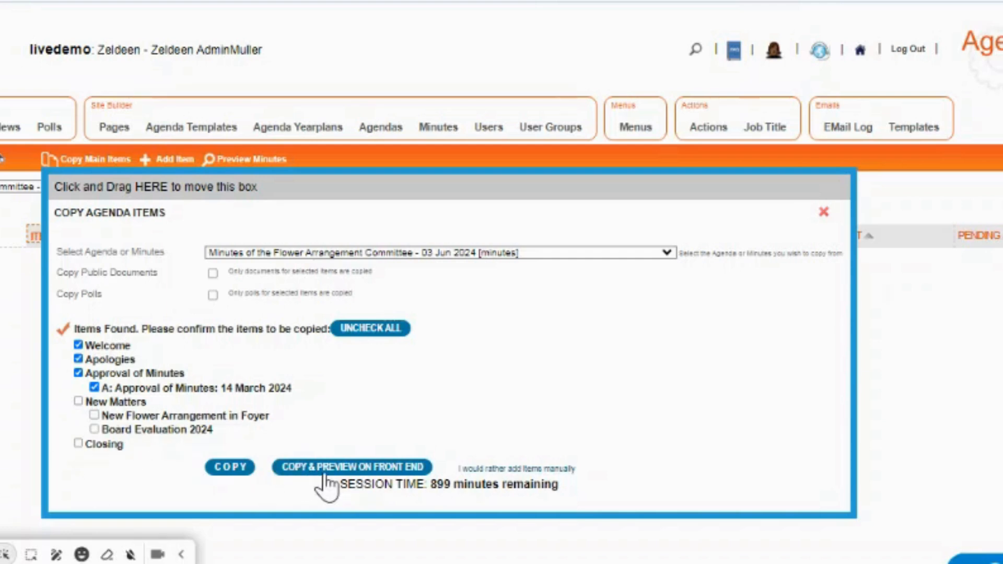
click(231, 467)
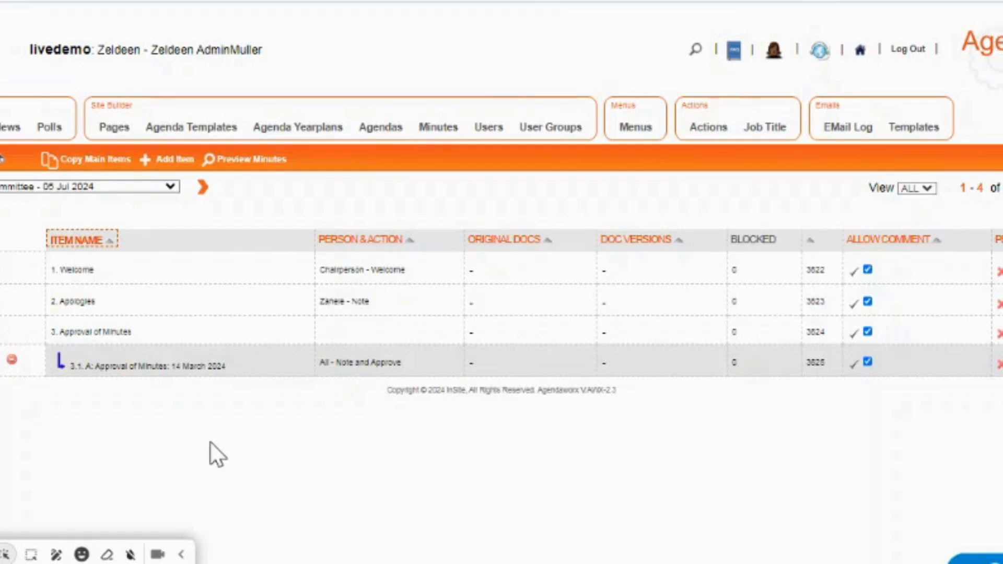
Copy New Matters with both its subitems, leaving out Closing, from the 07 Jun 2024 A Flower Arrangement Committee agenda
click(114, 163)
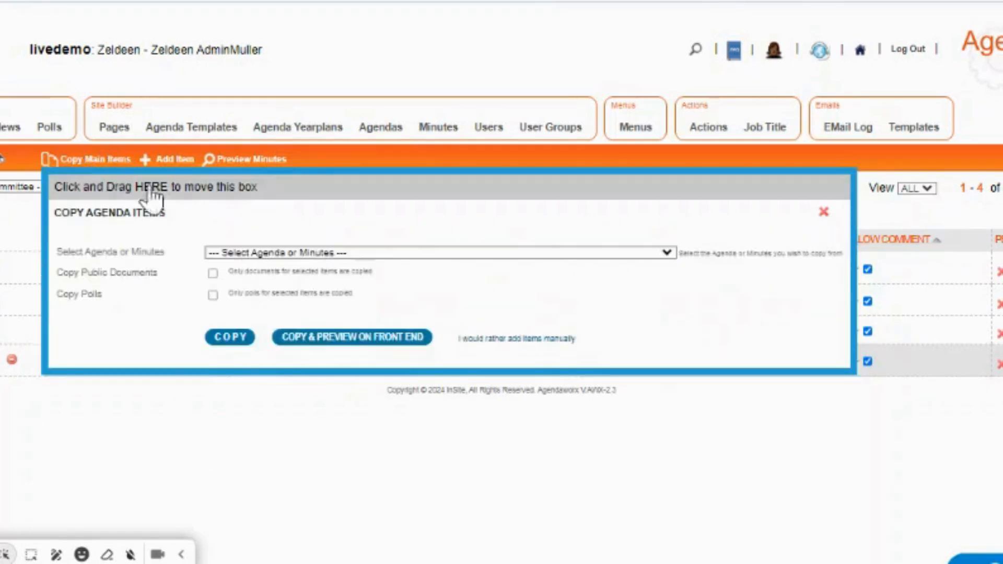
click(480, 251)
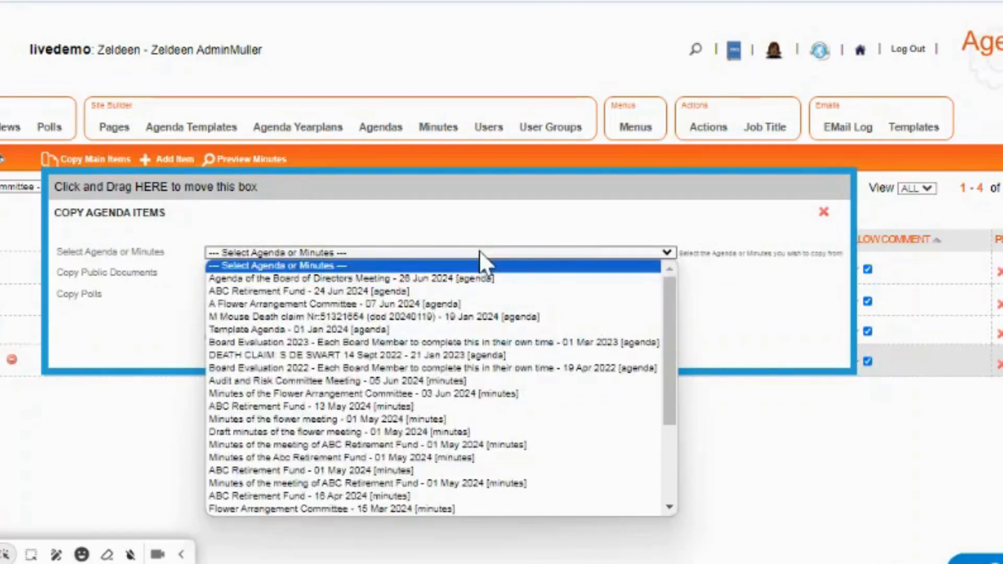
click(471, 306)
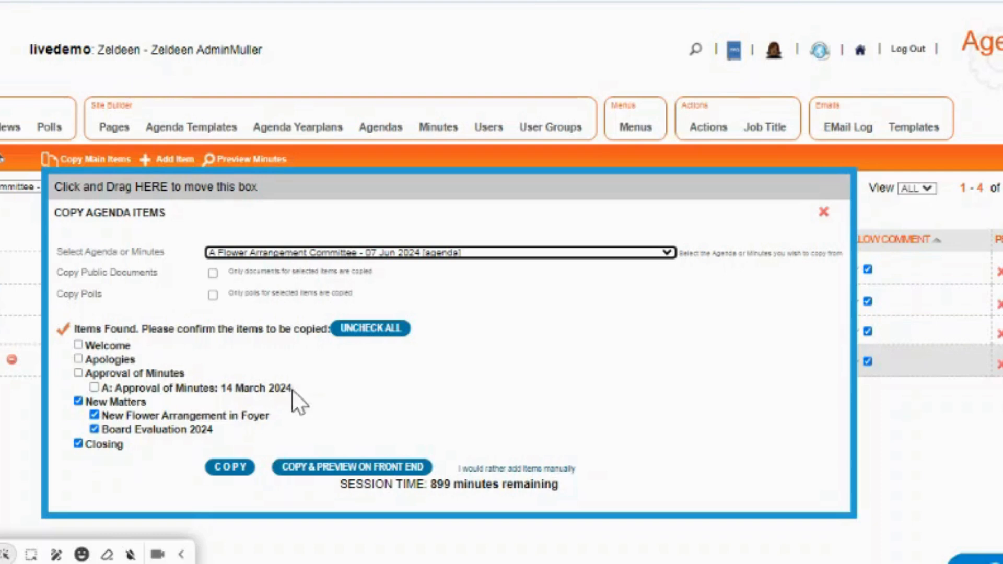
drag(223, 389, 290, 387)
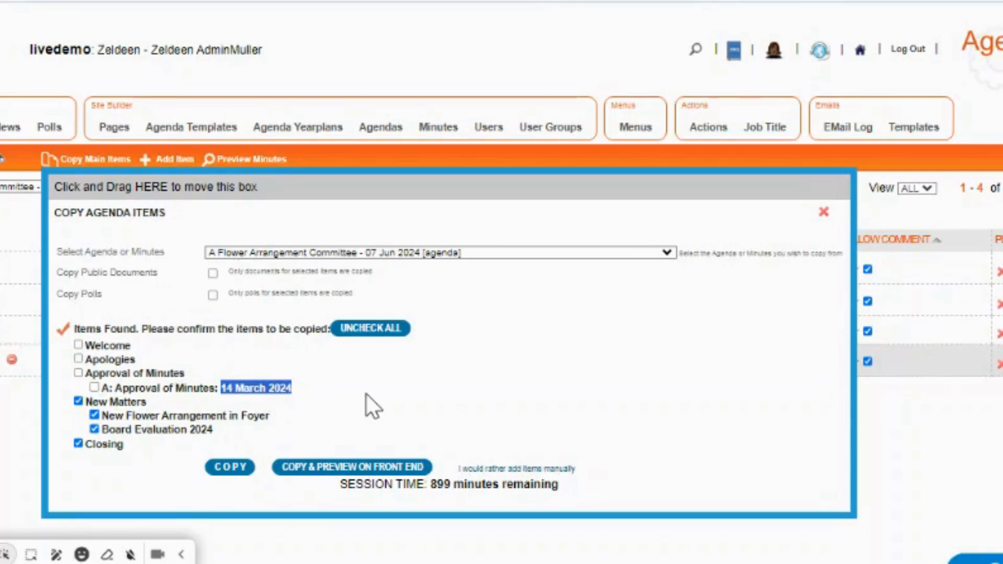
click(94, 415)
click(234, 468)
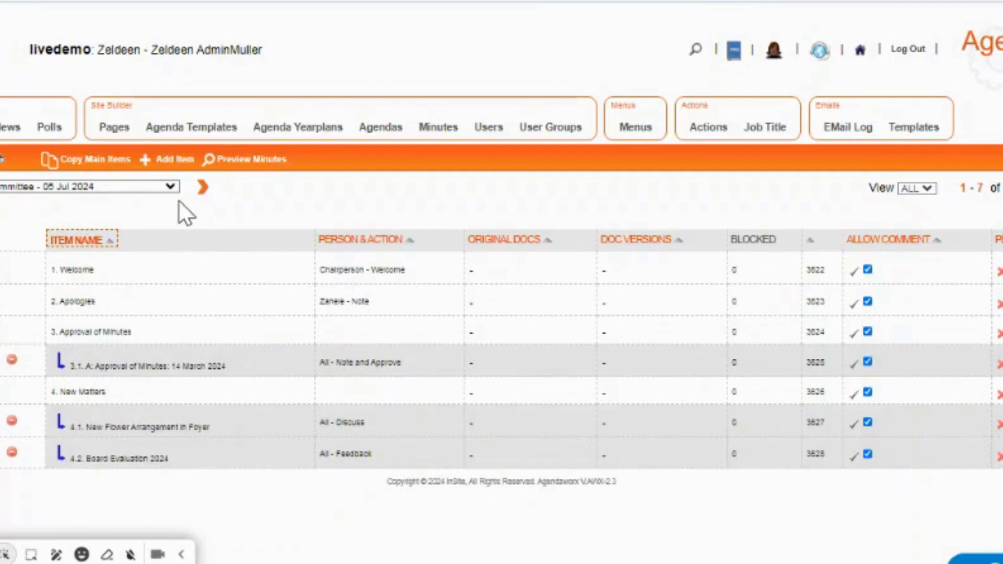
Copy the Closing item from the 03 Jun 2024 Flower Arrangement Committee minutes and preview the new minutes on the front end
click(83, 160)
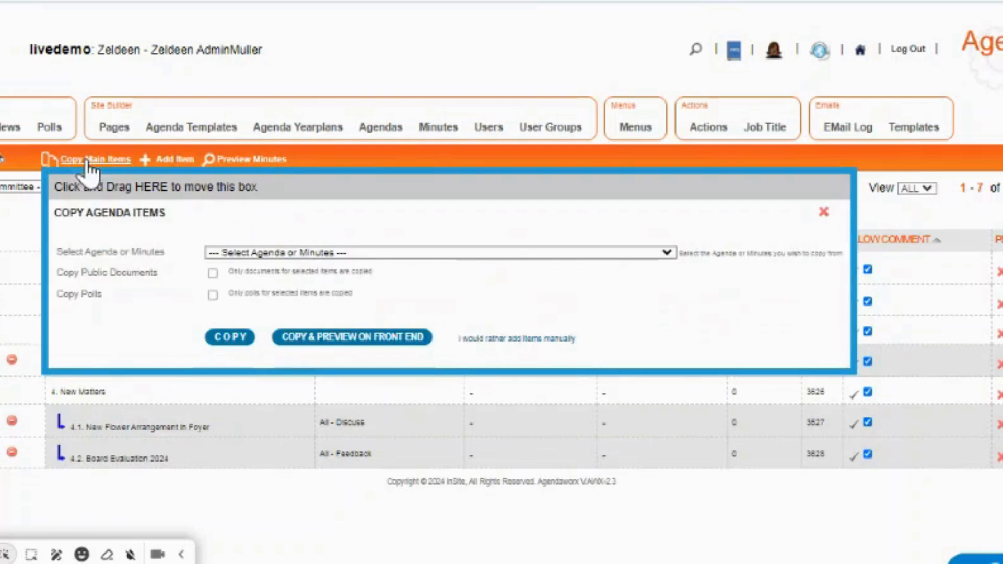
click(397, 255)
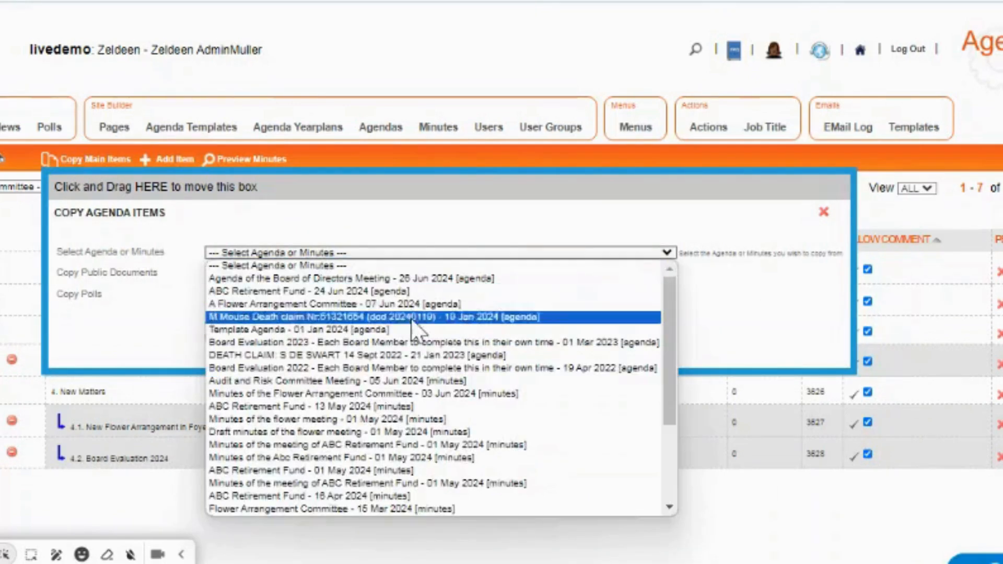
click(451, 394)
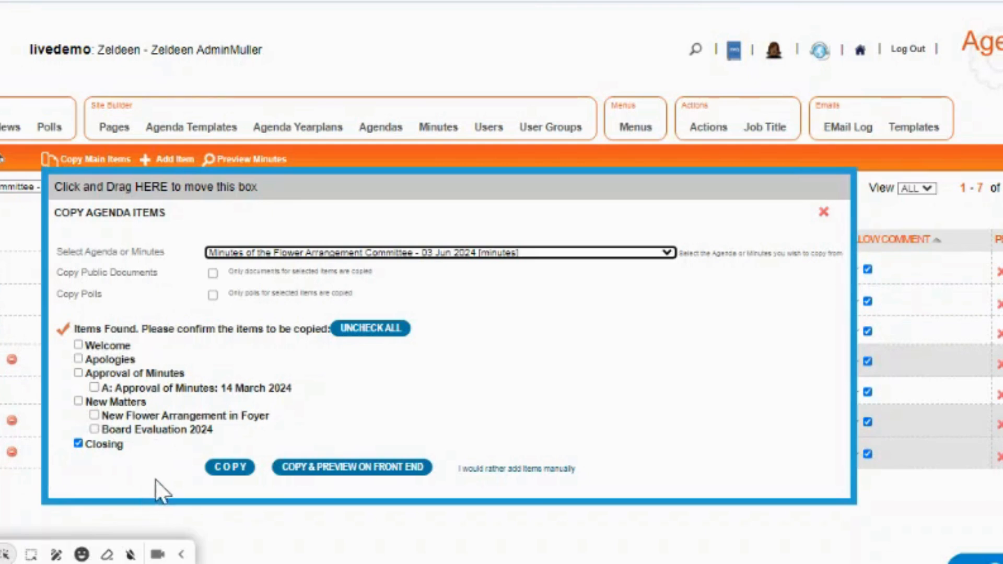
click(329, 470)
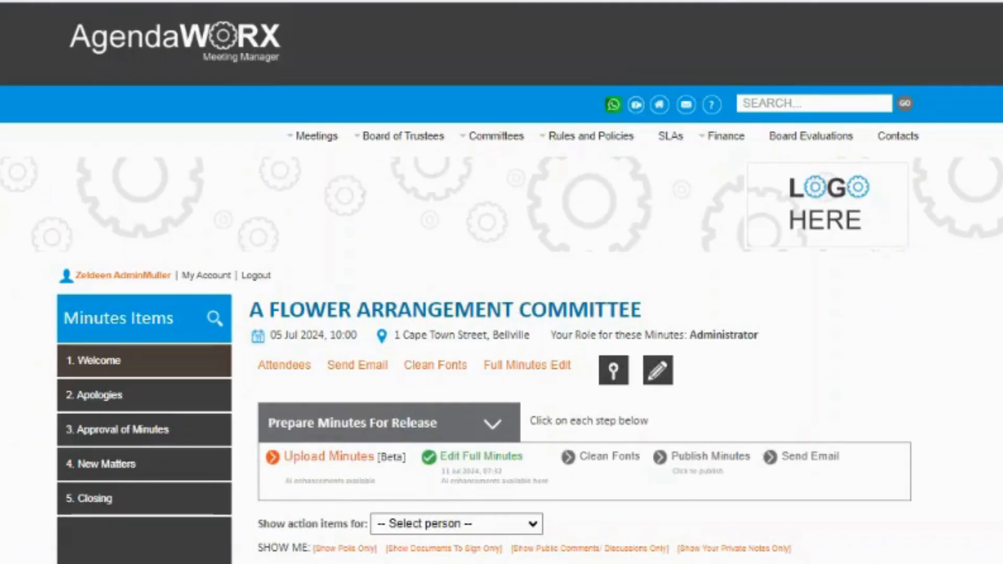
Review the text of the Welcome and Apologies items, and open the Approval of Minutes item
scroll(391, 347, down, 8)
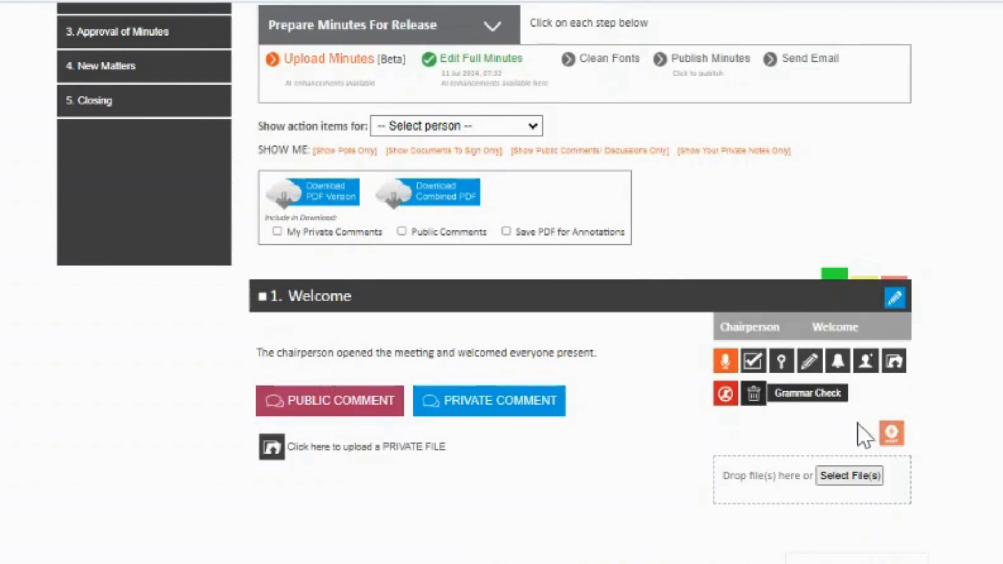
scroll(116, 398, up, 8)
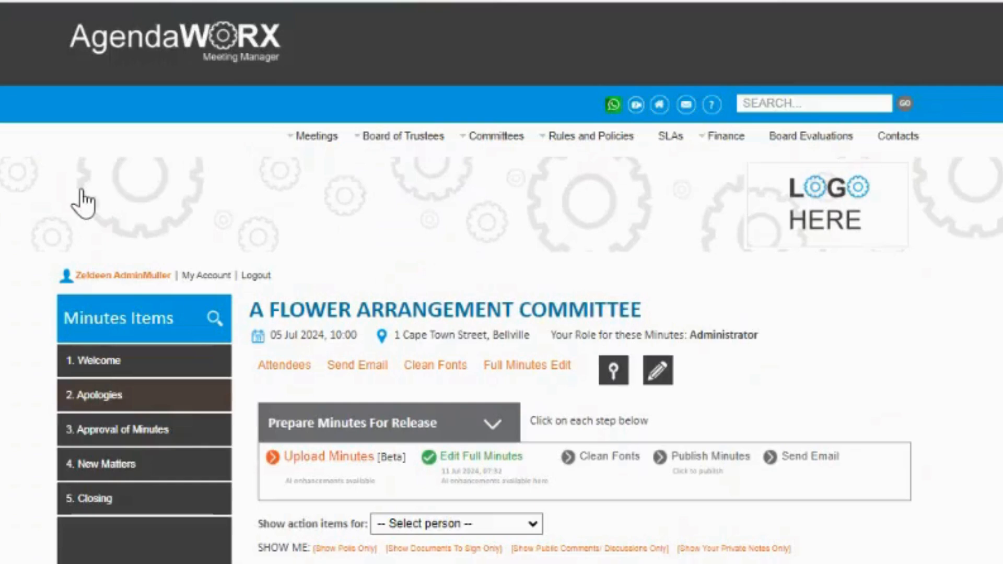
scroll(533, 340, down, 8)
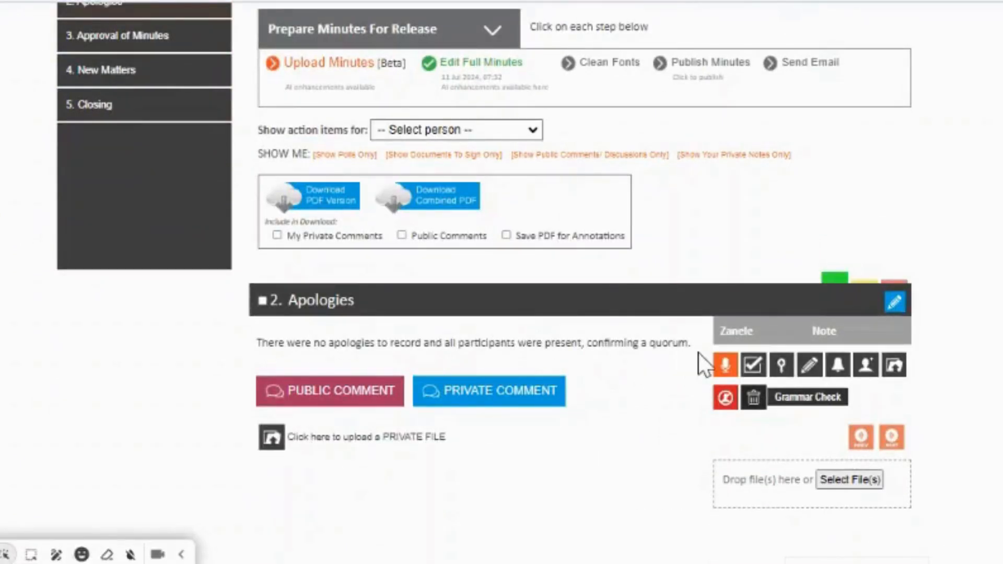
scroll(183, 221, up, 2)
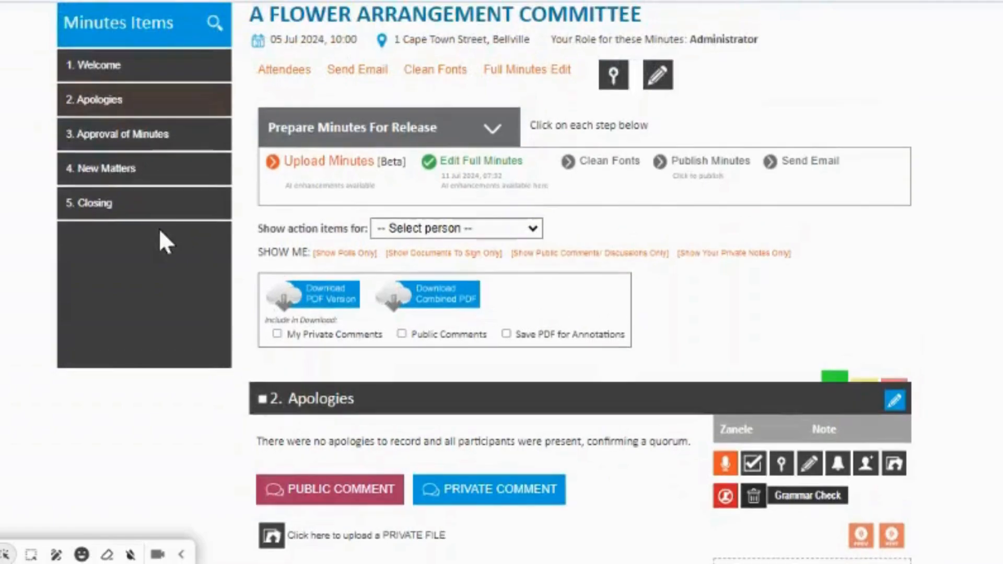
click(144, 137)
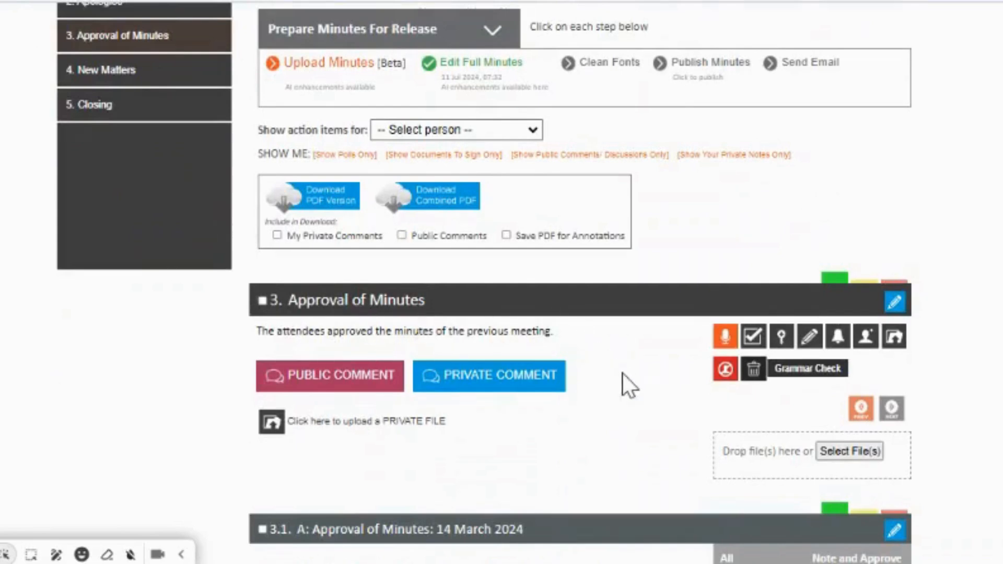
Open the title of item 3.1 for editing, select its date, and save the title as it is
scroll(630, 358, down, 3)
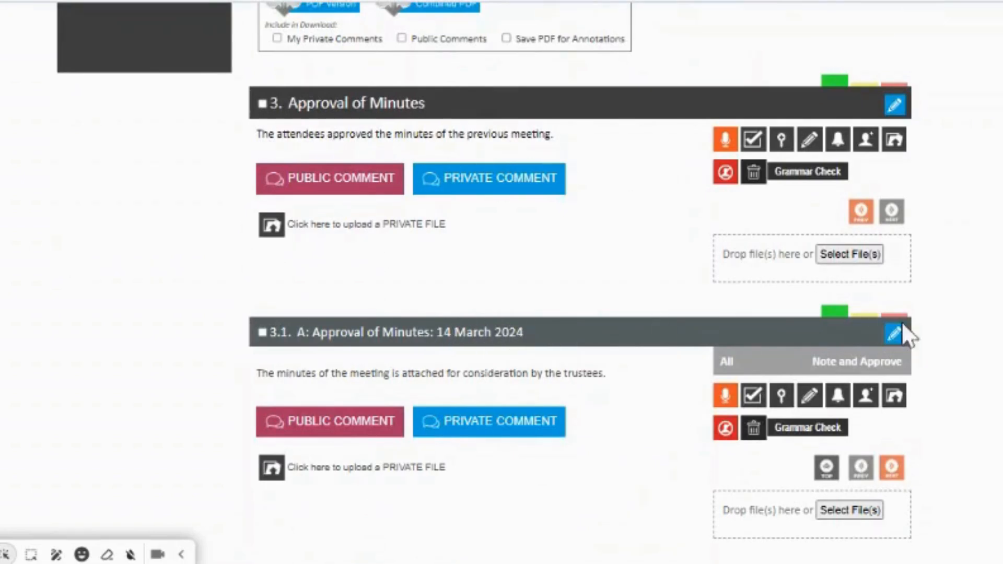
click(895, 336)
drag(622, 339, 452, 352)
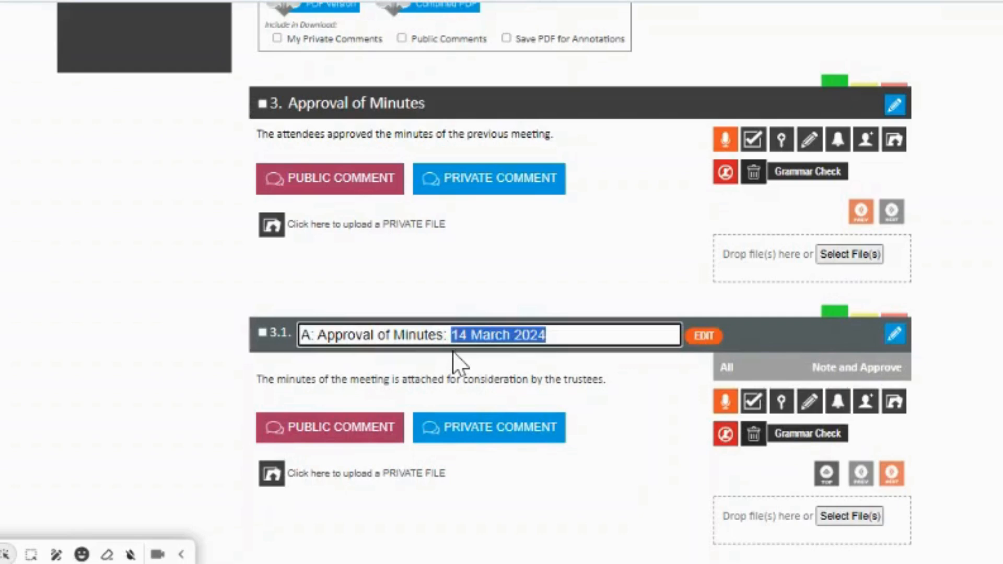
key(Right)
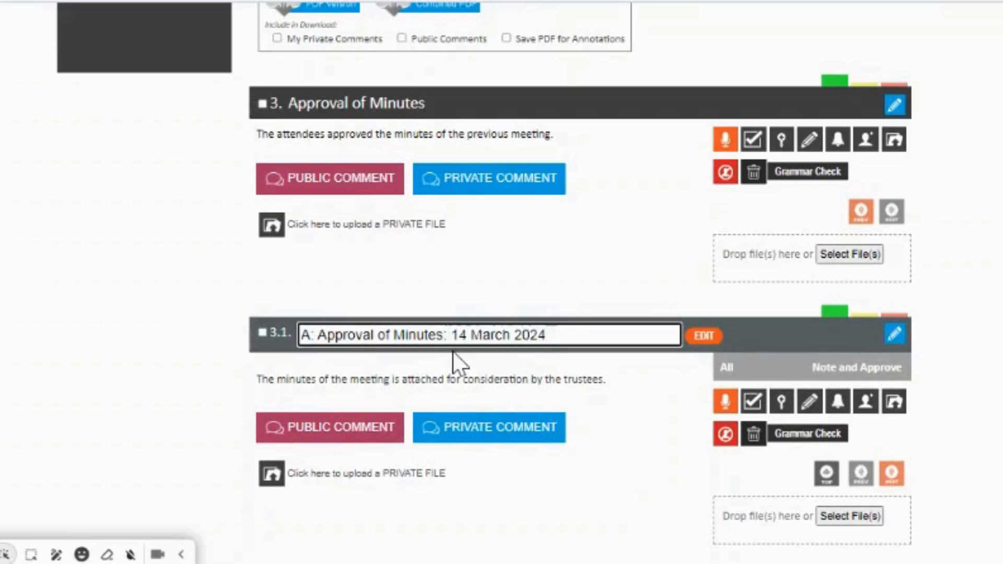
click(706, 337)
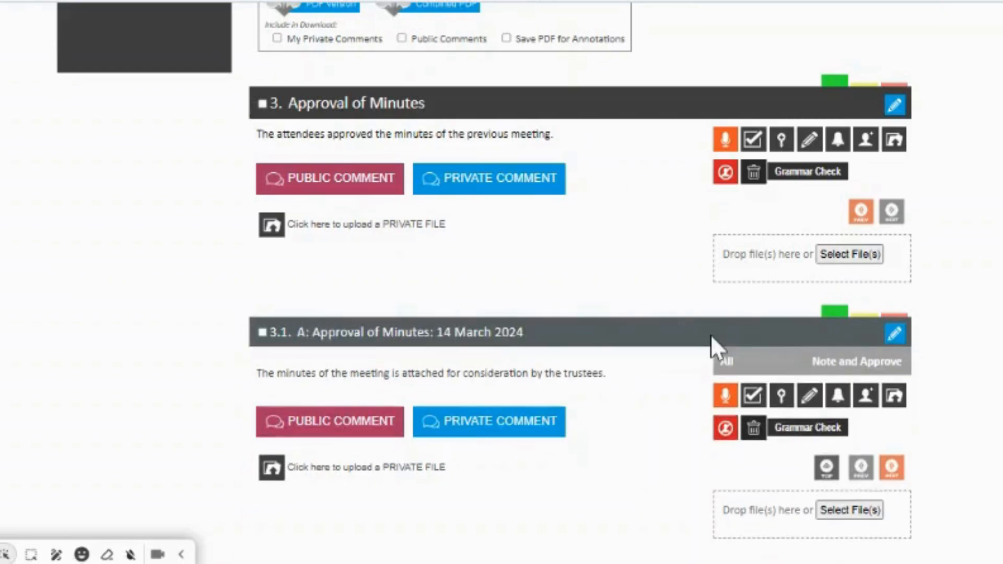
scroll(645, 390, up, 5)
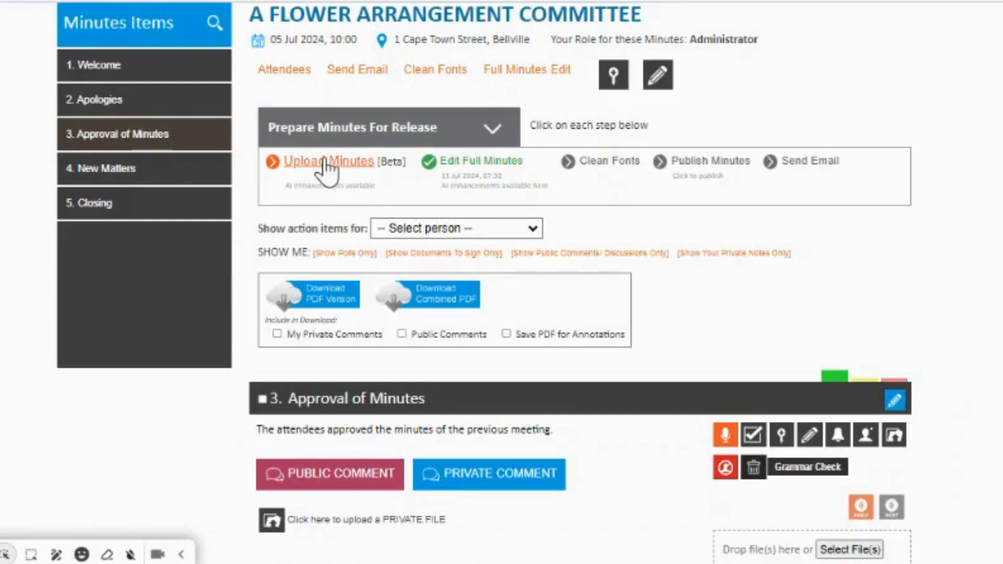
Open the New Matters item and record about 31 seconds of audio for item 4.1, New Flower Arrangement in Foyer
click(189, 176)
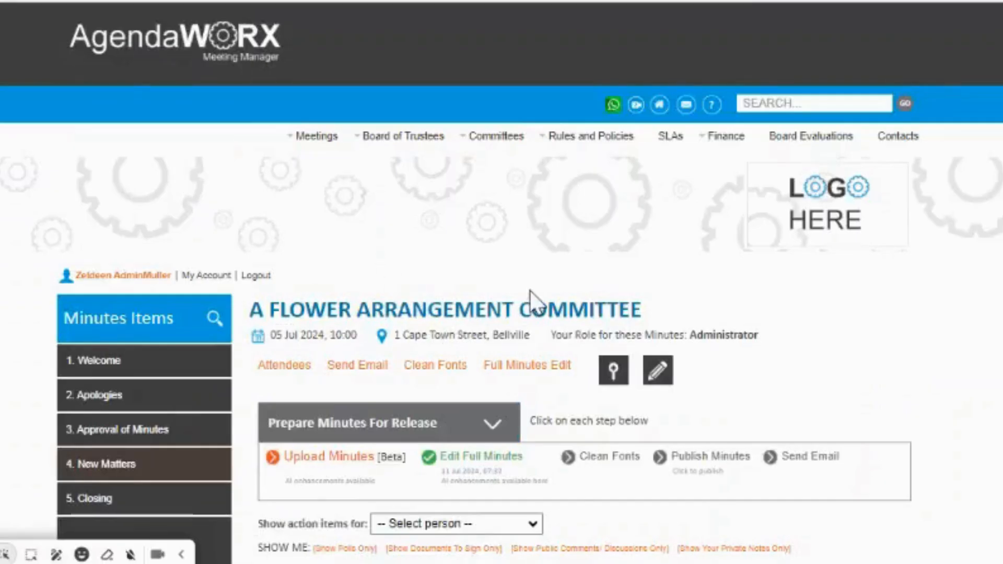
scroll(539, 287, down, 1)
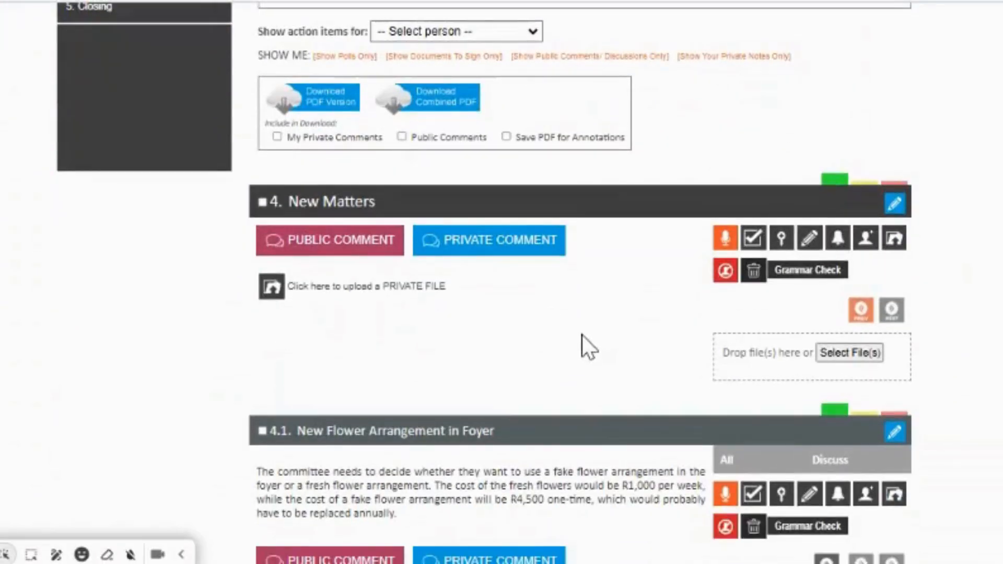
scroll(591, 336, down, 4)
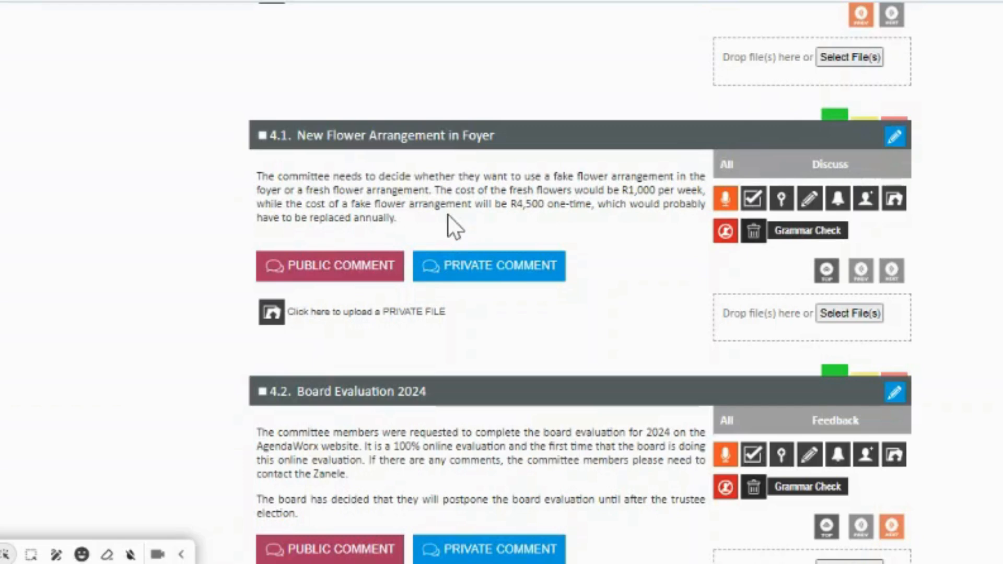
click(727, 204)
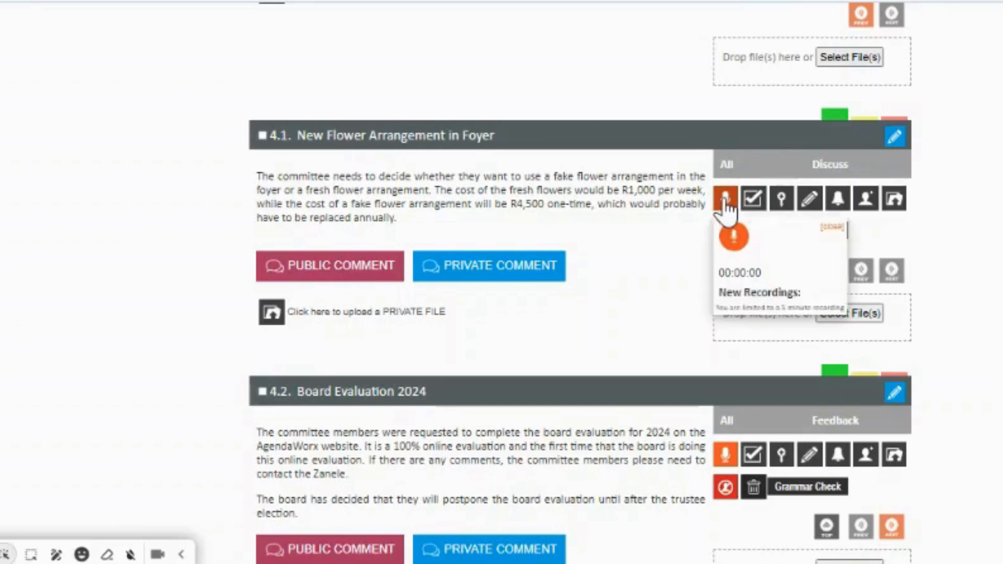
click(734, 238)
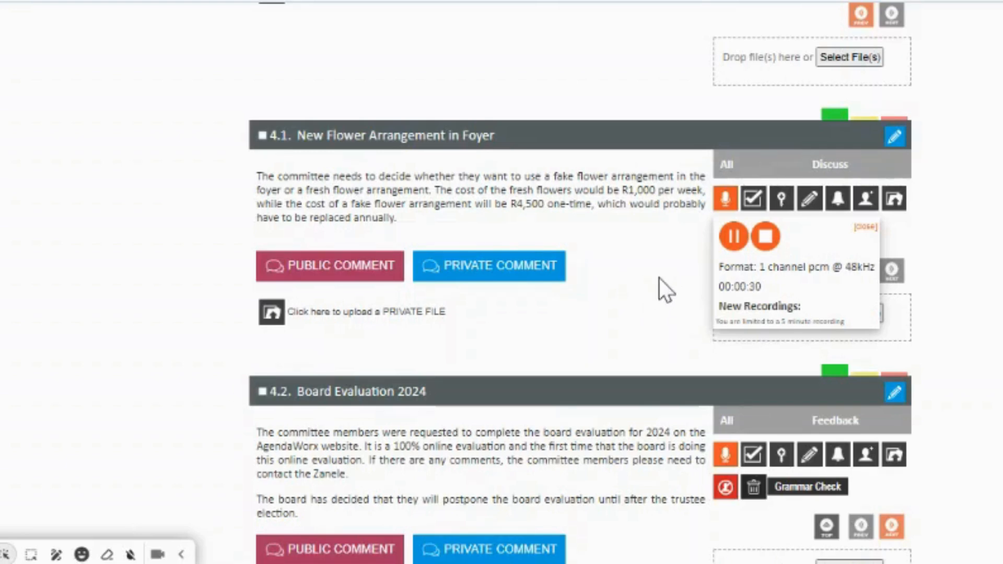
click(772, 238)
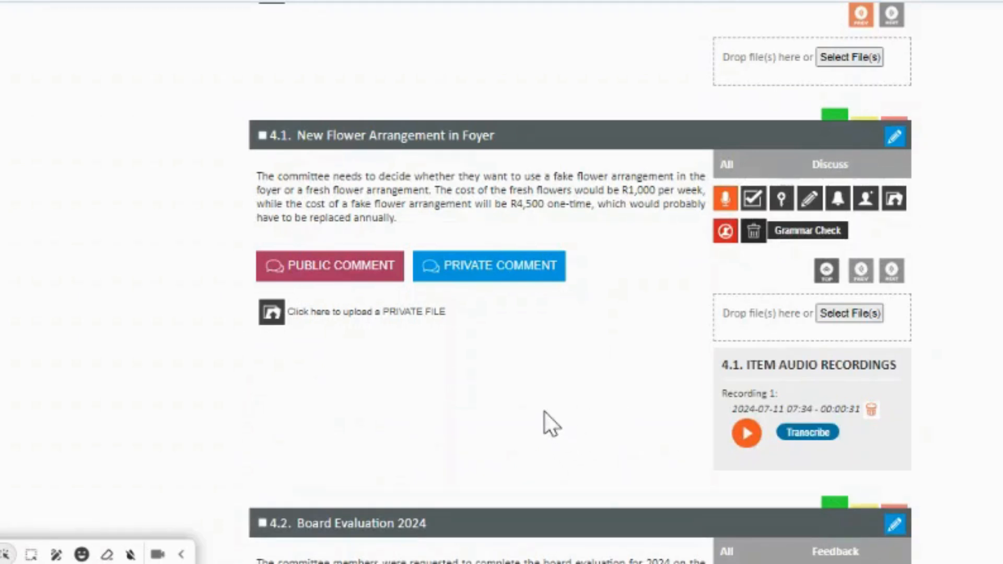
Transcribe the item 4.1 recording, save its grammar-checked text to the item, and review the item's text
click(813, 439)
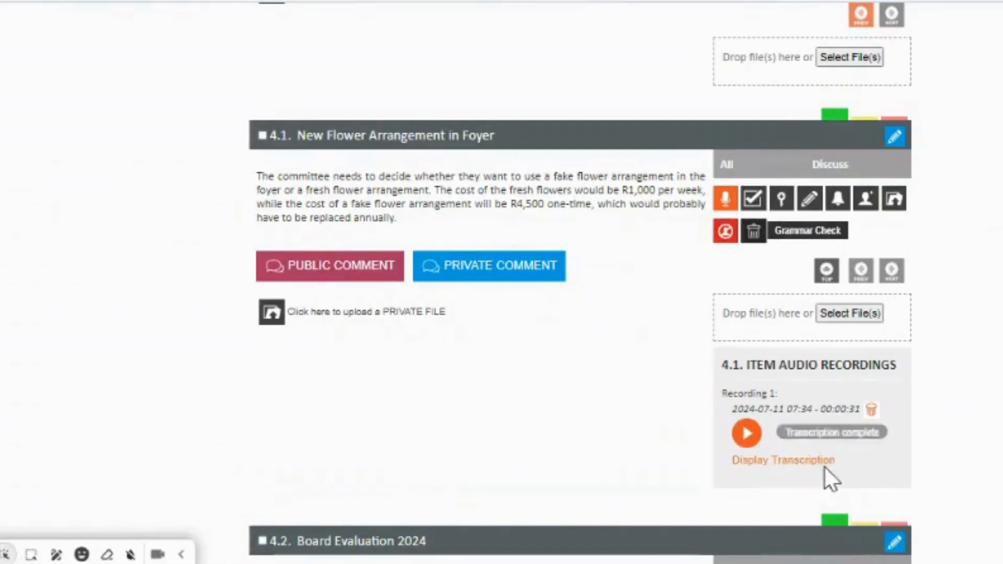
click(811, 462)
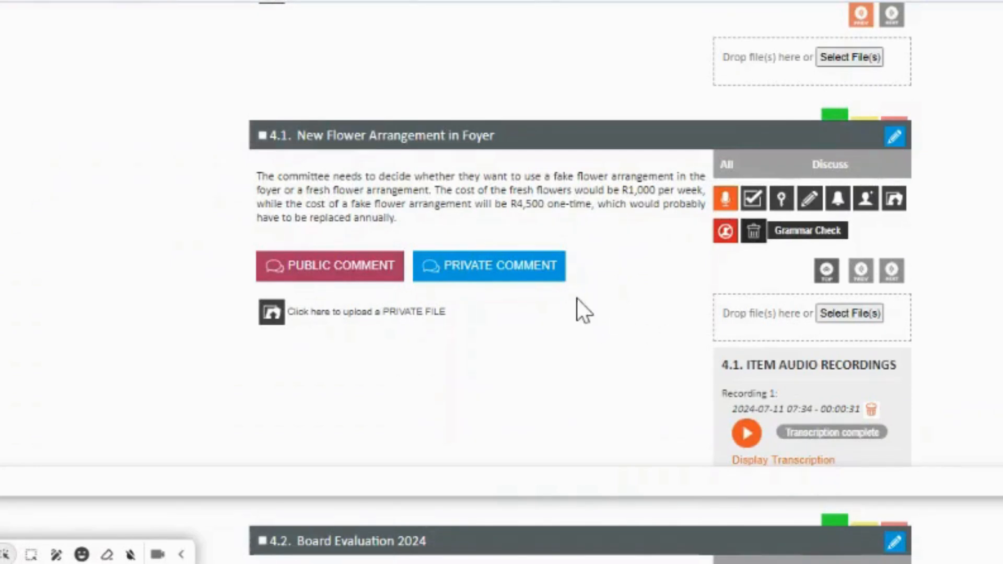
scroll(594, 269, down, 5)
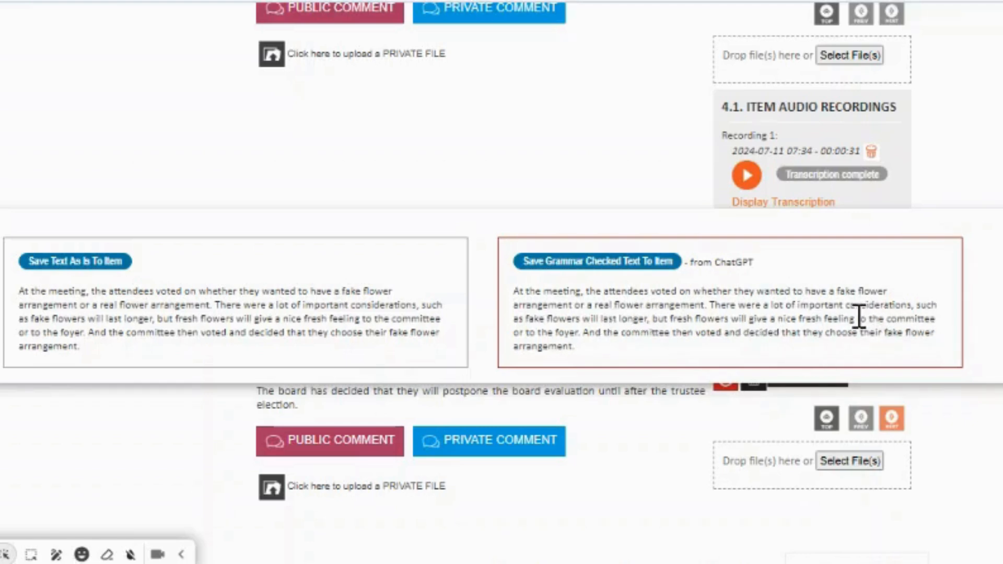
drag(859, 318, 948, 321)
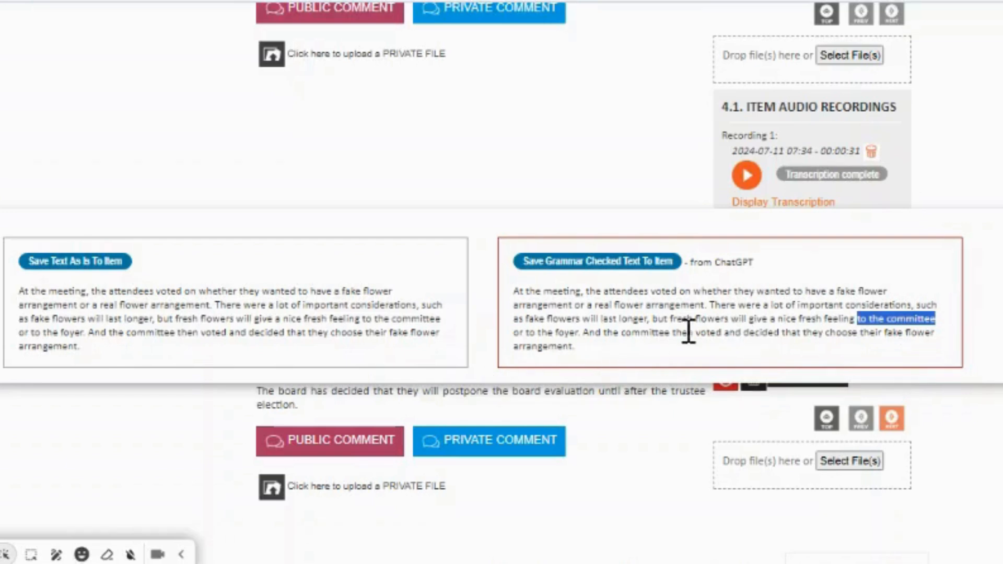
click(601, 266)
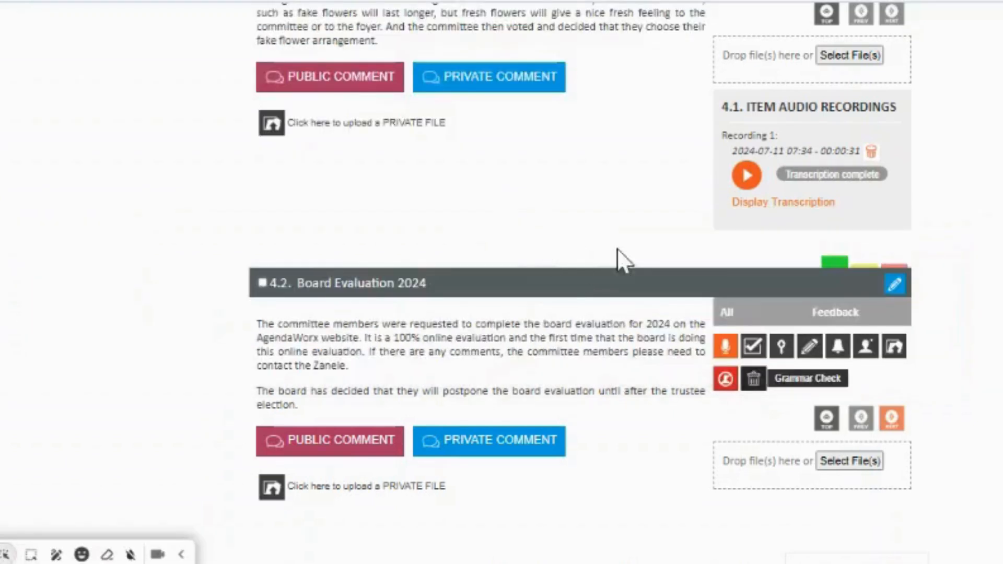
scroll(616, 248, up, 4)
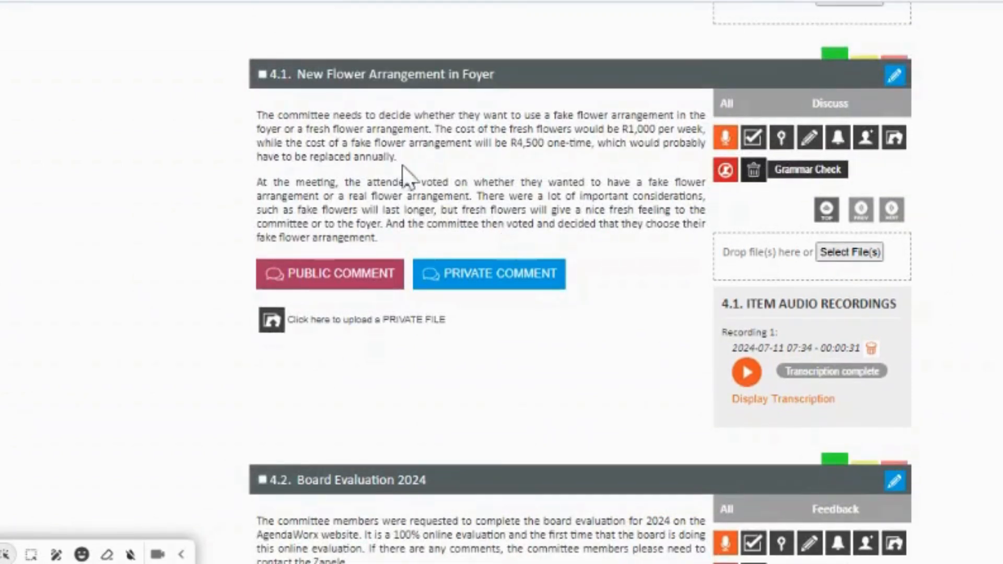
drag(289, 116, 402, 157)
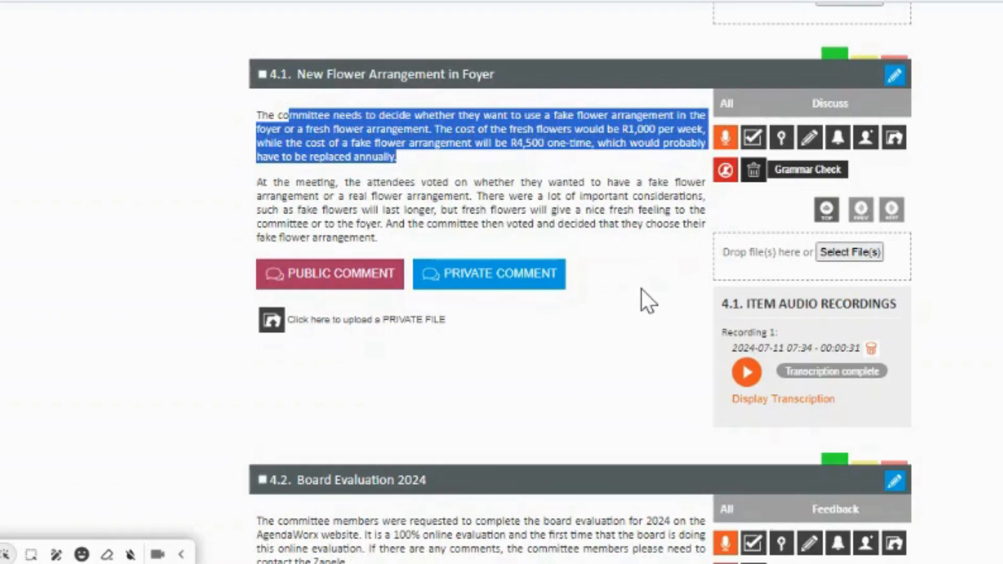
Record about 15 seconds of audio for item 4.2, Board Evaluation 2024
scroll(642, 288, down, 3)
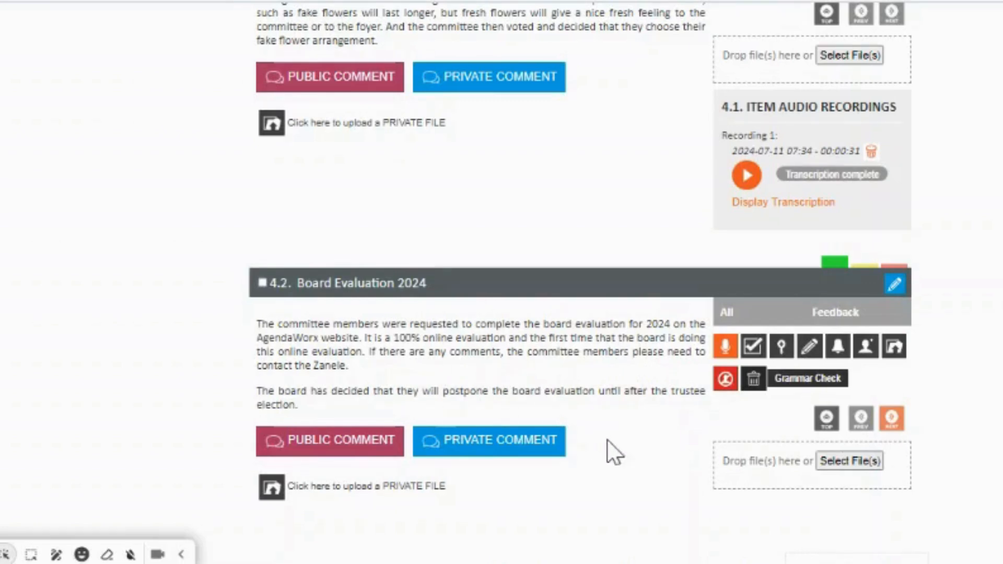
click(726, 349)
click(734, 383)
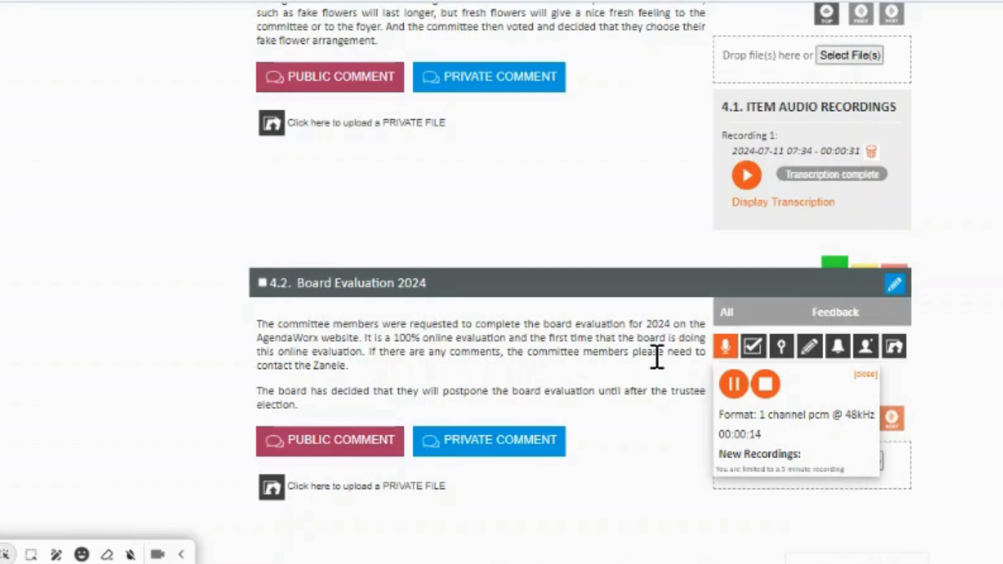
click(771, 388)
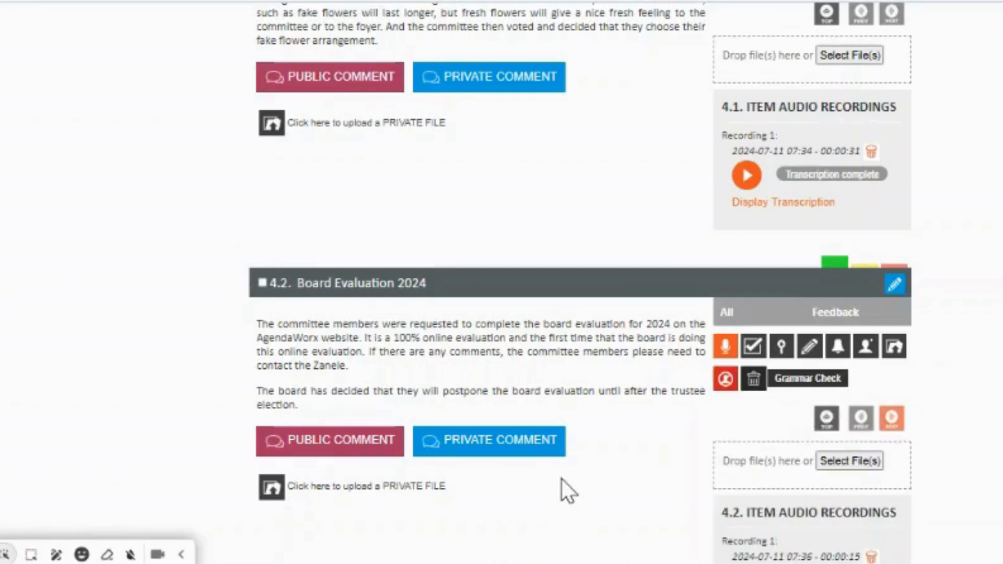
Transcribe the item 4.2 recording and save its grammar-checked text to the item, and close the reopened transcription
scroll(794, 508, down, 2)
click(807, 464)
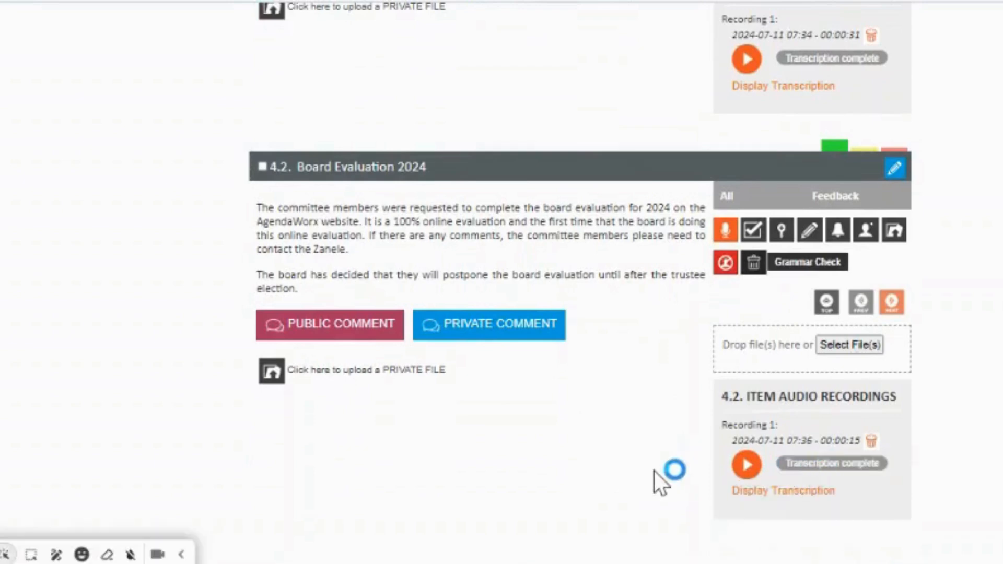
click(804, 497)
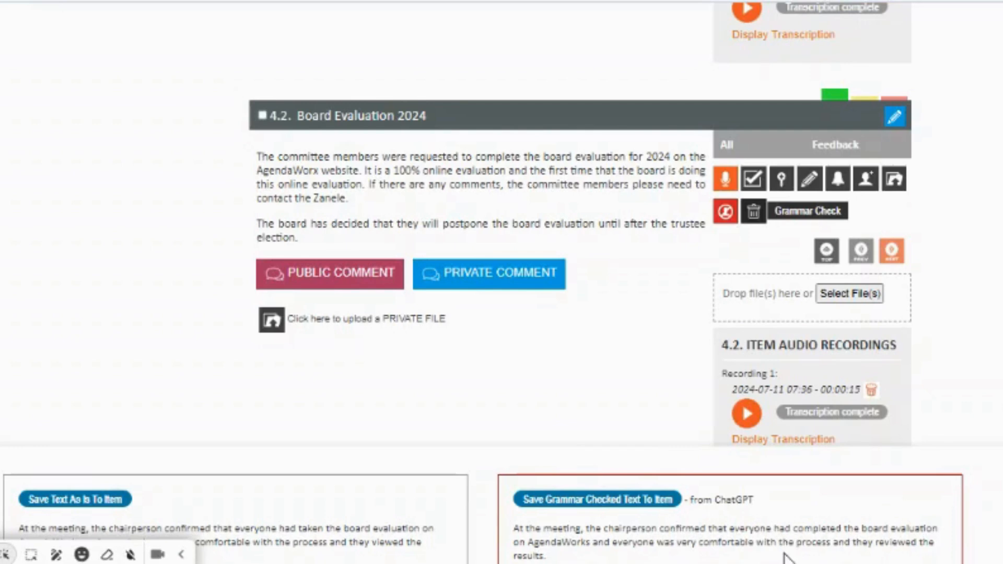
click(594, 501)
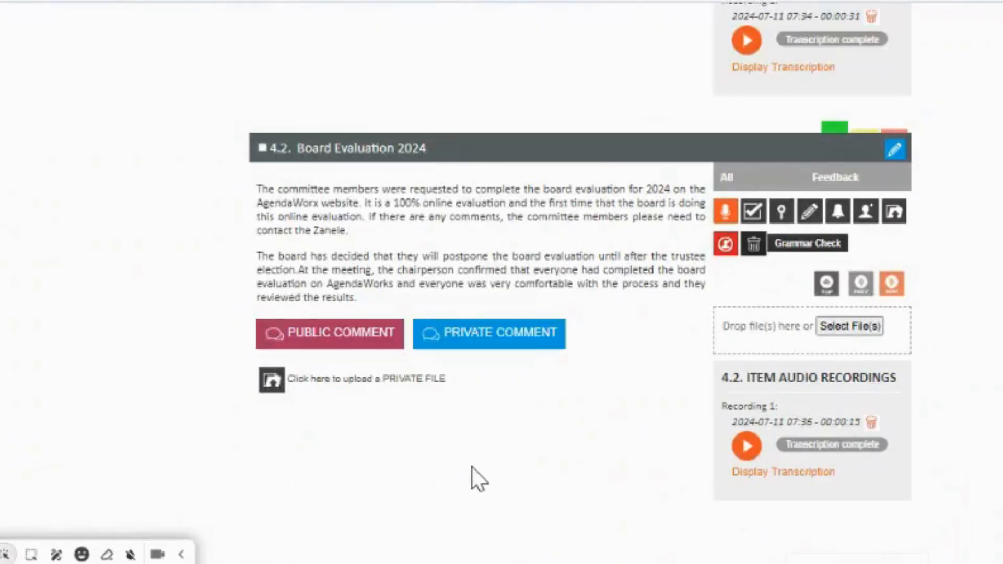
click(781, 472)
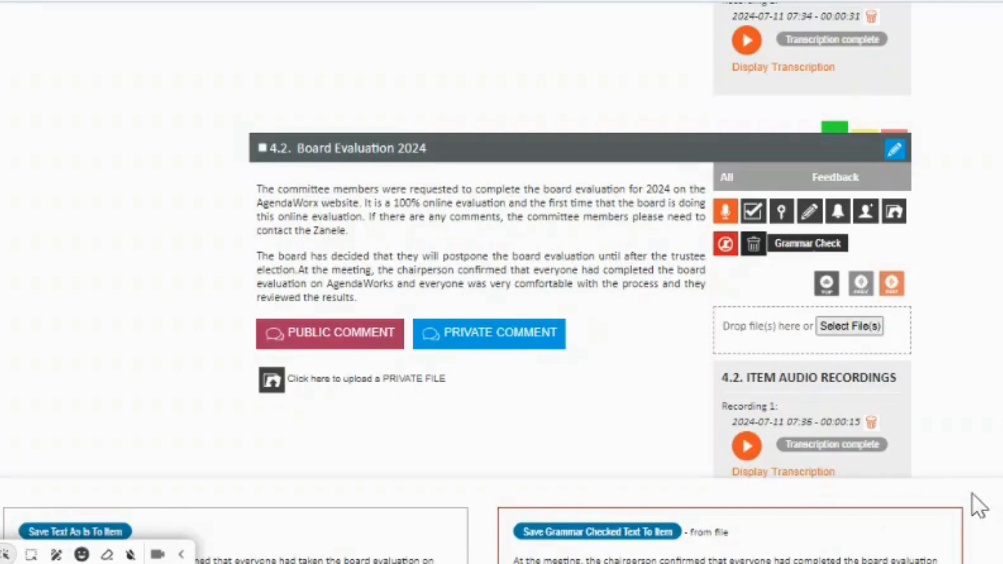
click(999, 499)
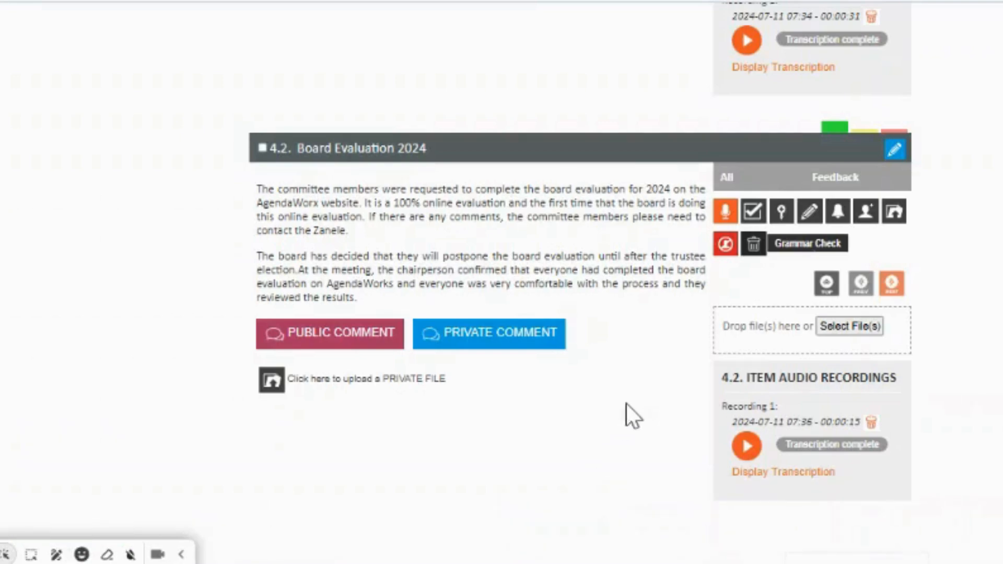
Open the full minutes for editing and review the texts from Welcome through item 3.1
scroll(655, 414, up, 15)
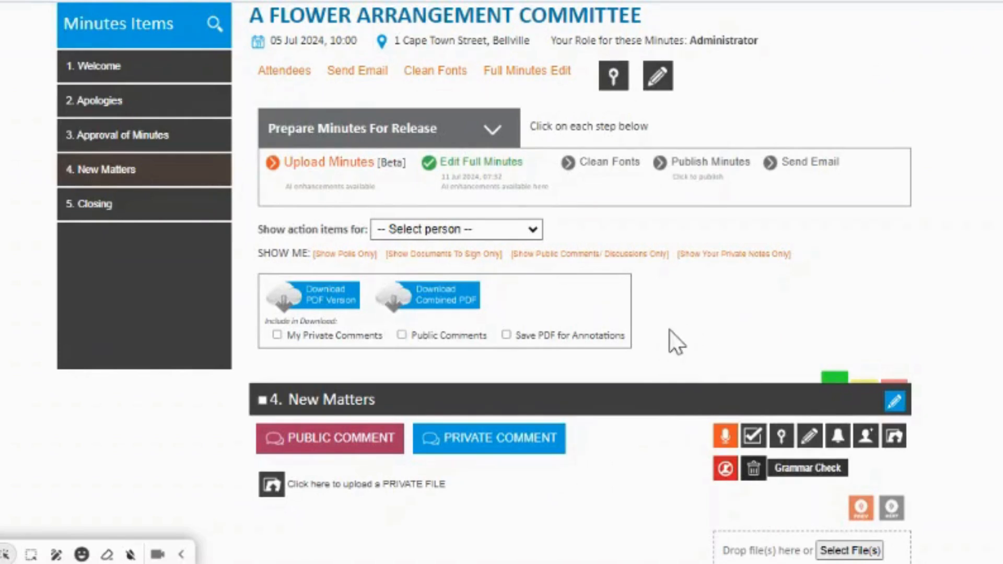
click(485, 167)
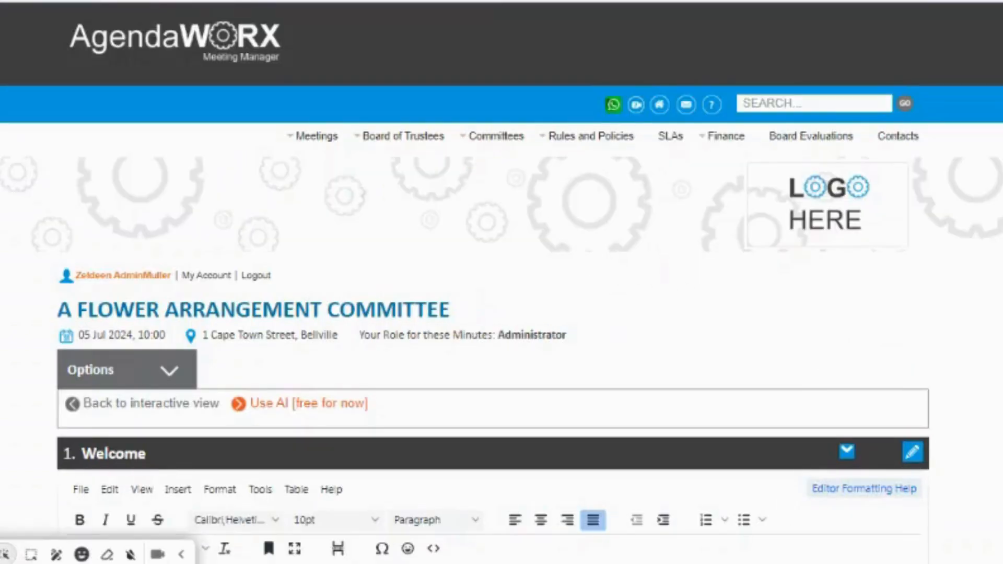
scroll(392, 313, down, 4)
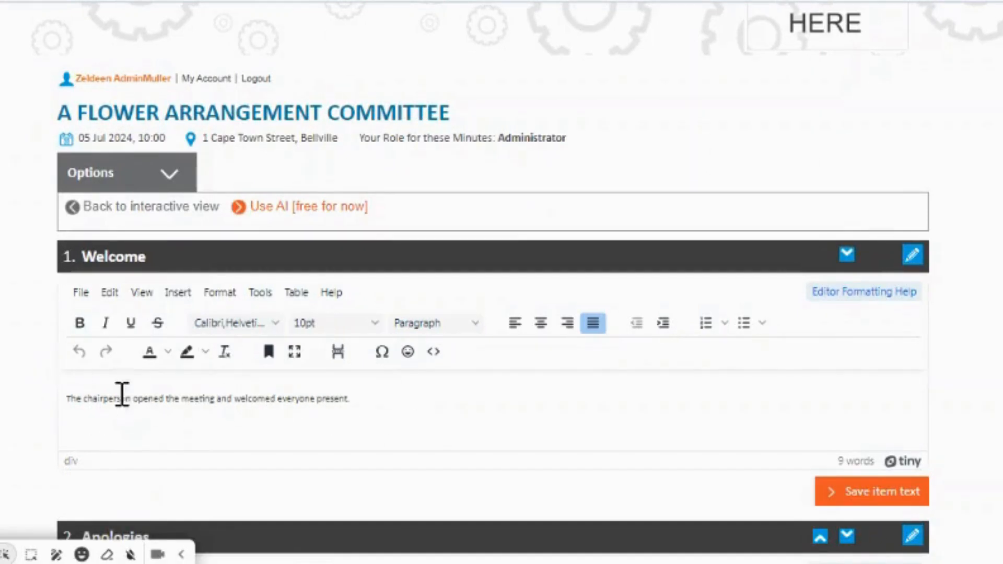
scroll(422, 395, down, 1)
scroll(422, 396, down, 5)
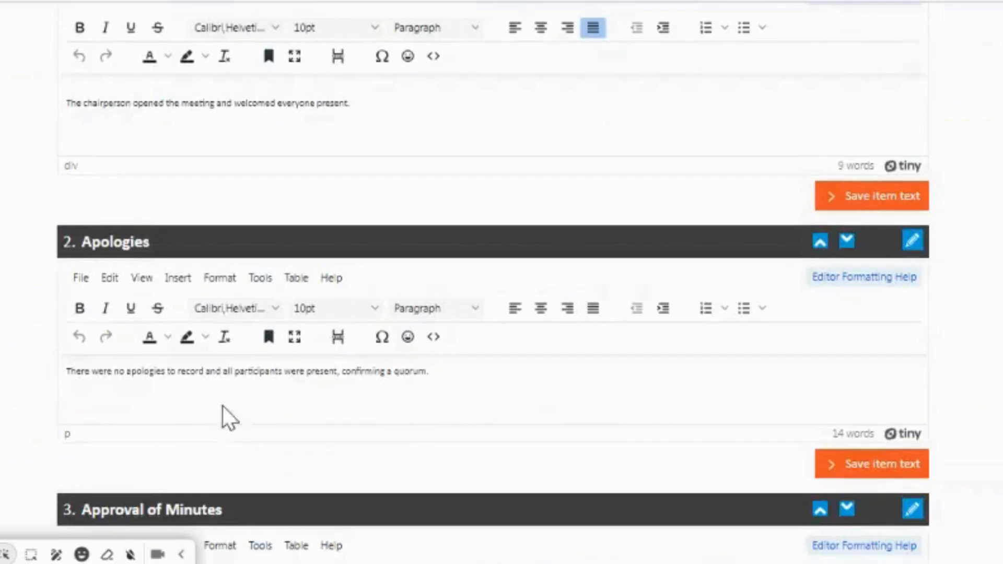
scroll(388, 403, down, 5)
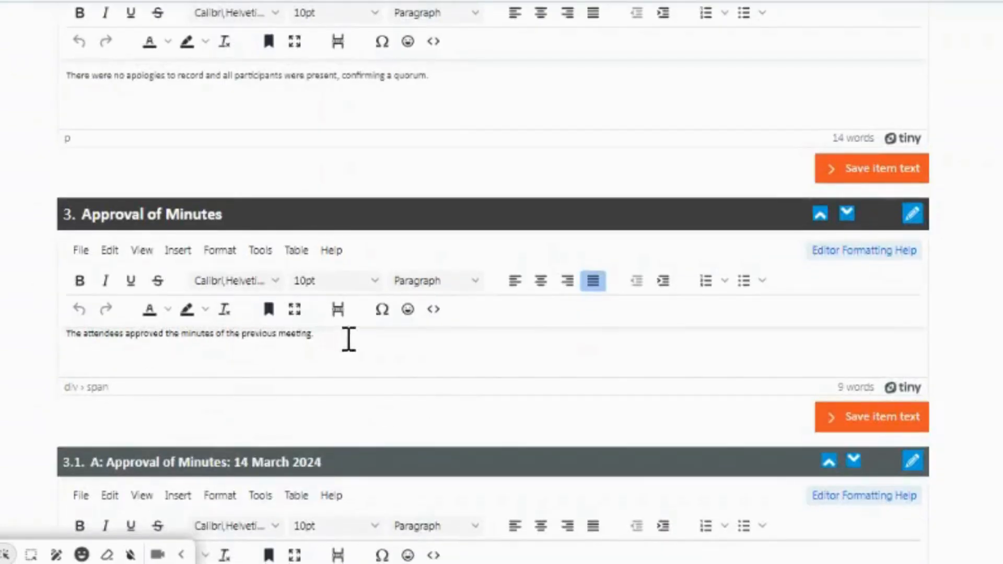
scroll(352, 336, down, 2)
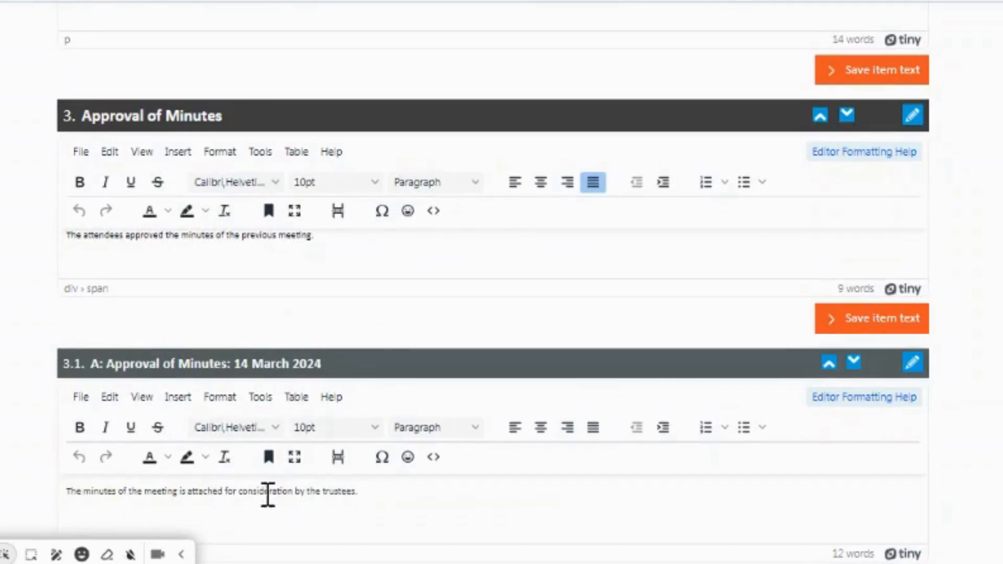
Move the sentence "The attendees approved the minutes of the previous meeting." from item 3 to item 3.1, replacing the text there
drag(335, 239, 107, 230)
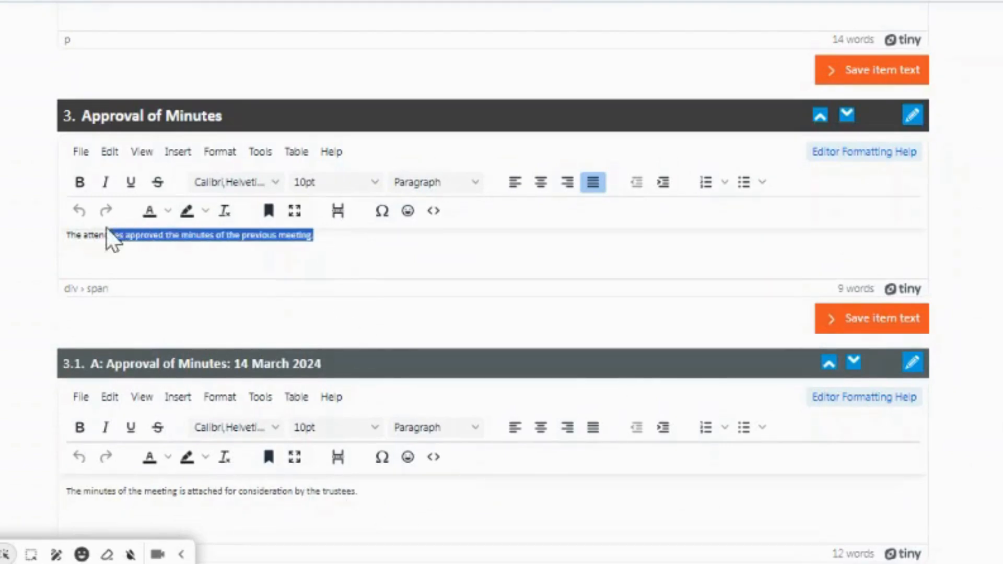
drag(40, 227, 48, 227)
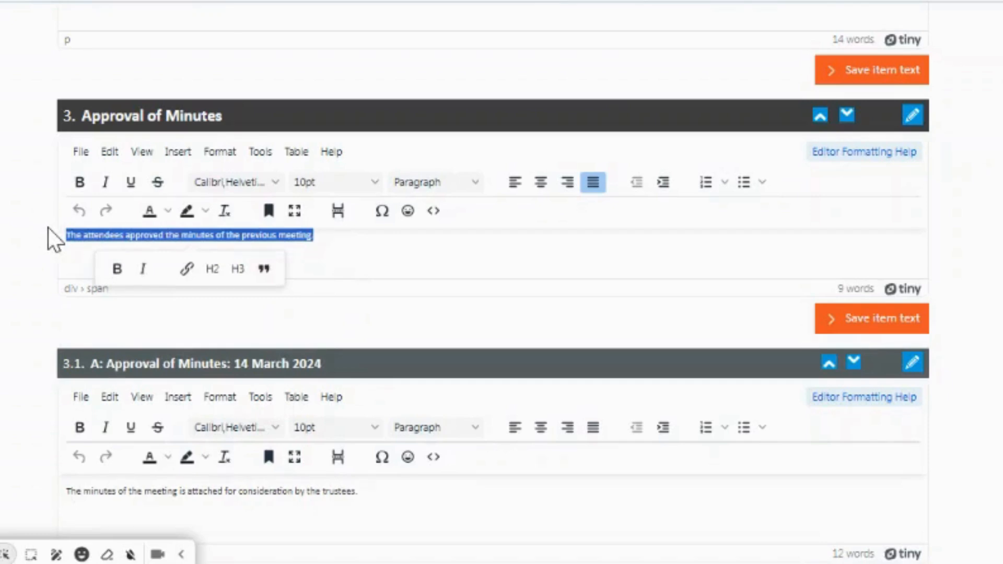
key(BackSpace)
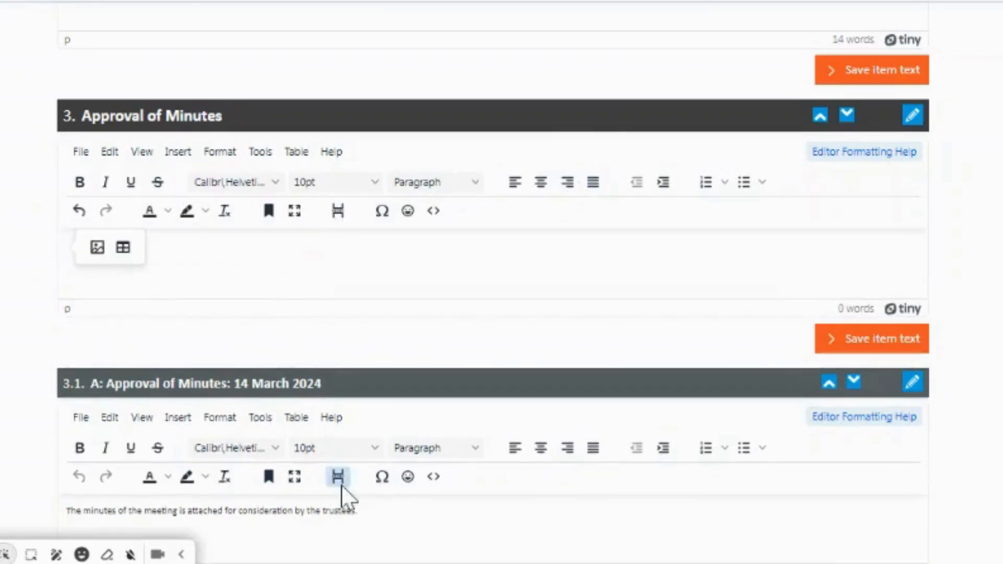
click(381, 511)
drag(380, 511, 48, 513)
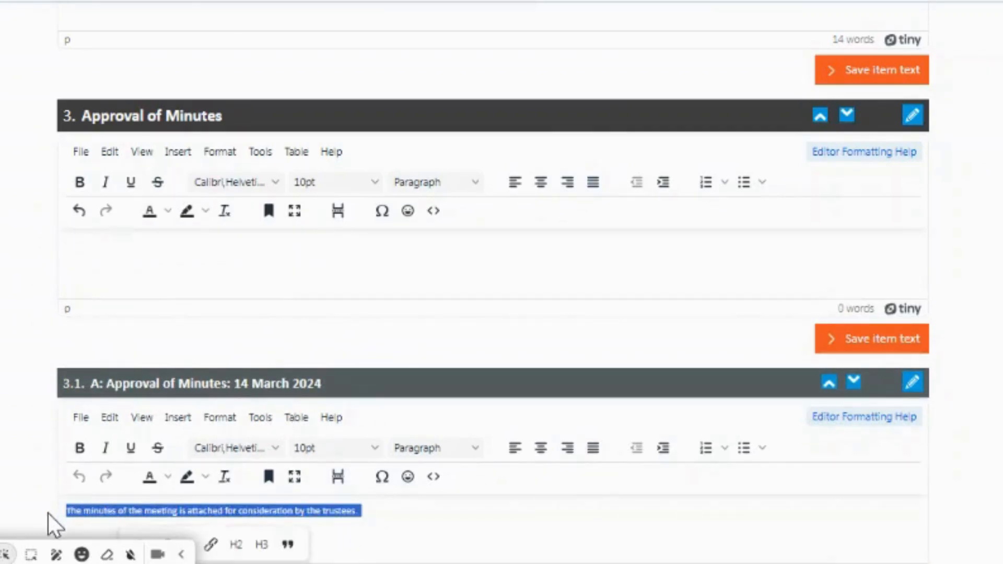
text(The attendees approved the minutes of the previous meeting.)
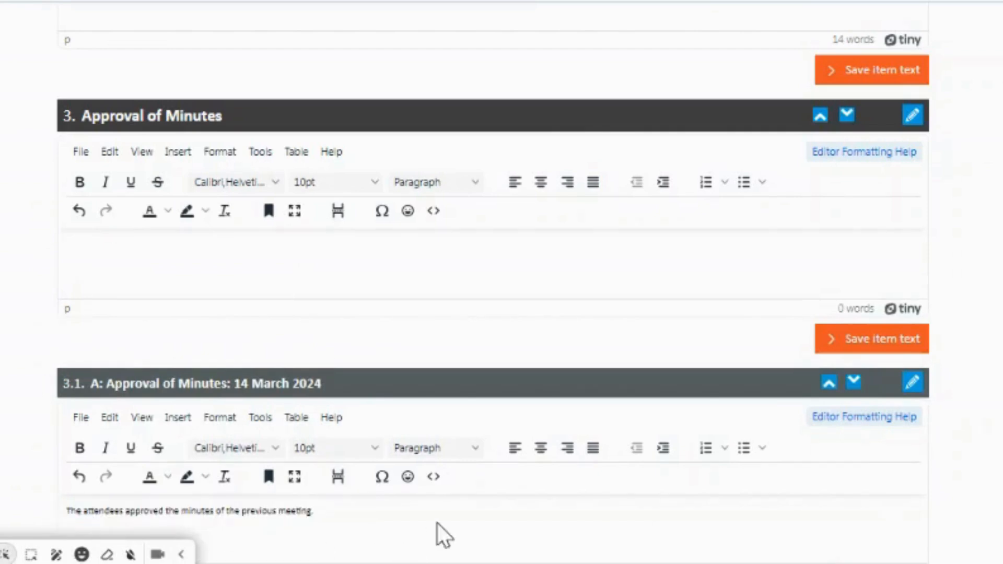
Save the edited texts of item 3, Approval of Minutes, and its subitem 3.1
scroll(496, 517, down, 2)
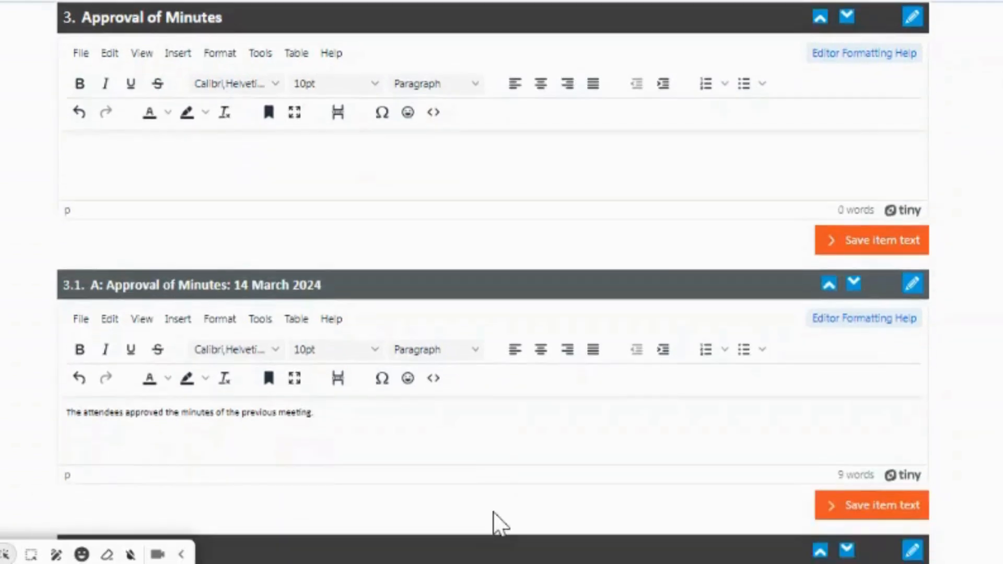
click(870, 246)
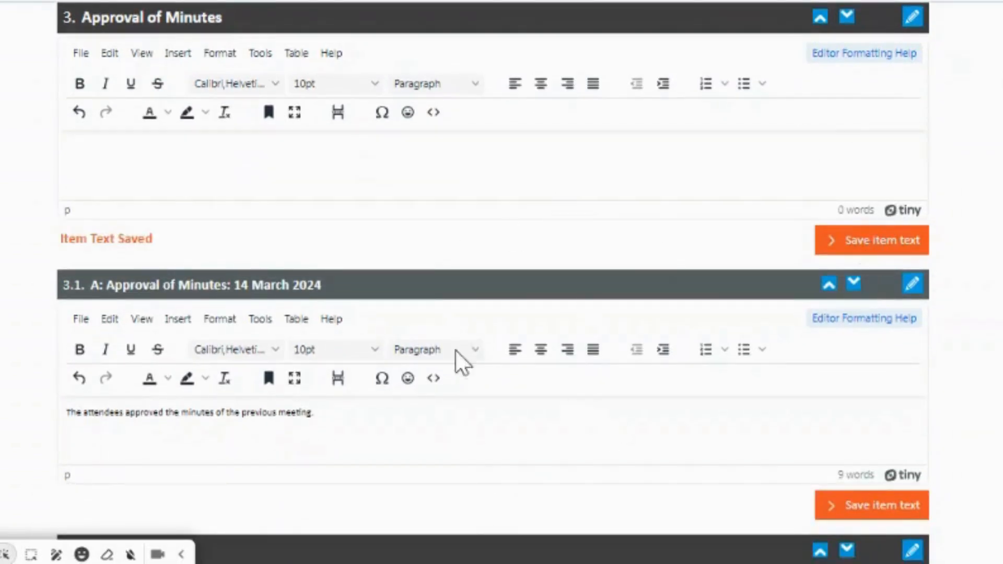
click(877, 508)
scroll(507, 434, down, 4)
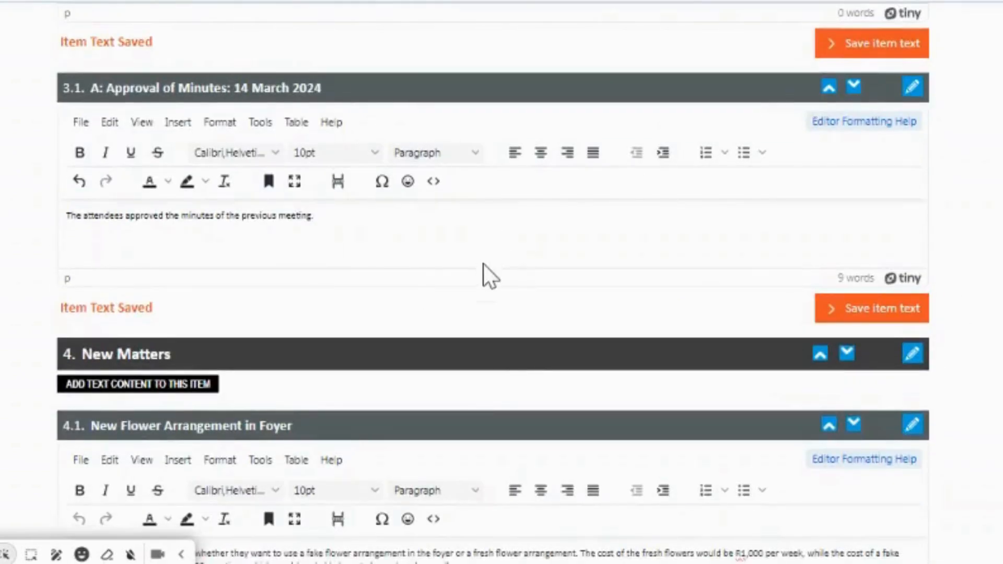
Review the texts of items 4.1 New Flower Arrangement in Foyer, 4.2 Board Evaluation 2024 and 5 Closing
scroll(493, 264, down, 5)
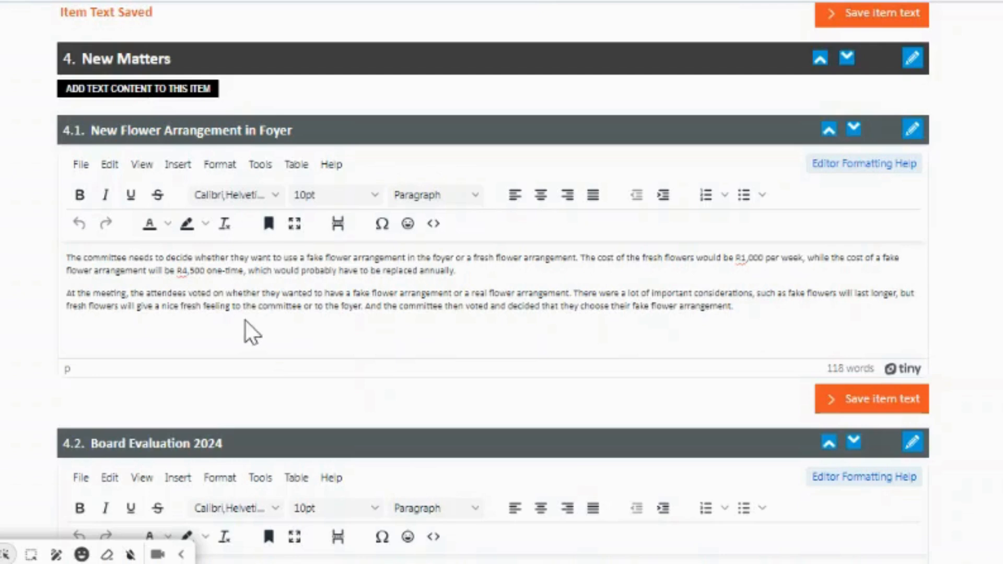
drag(233, 306, 303, 305)
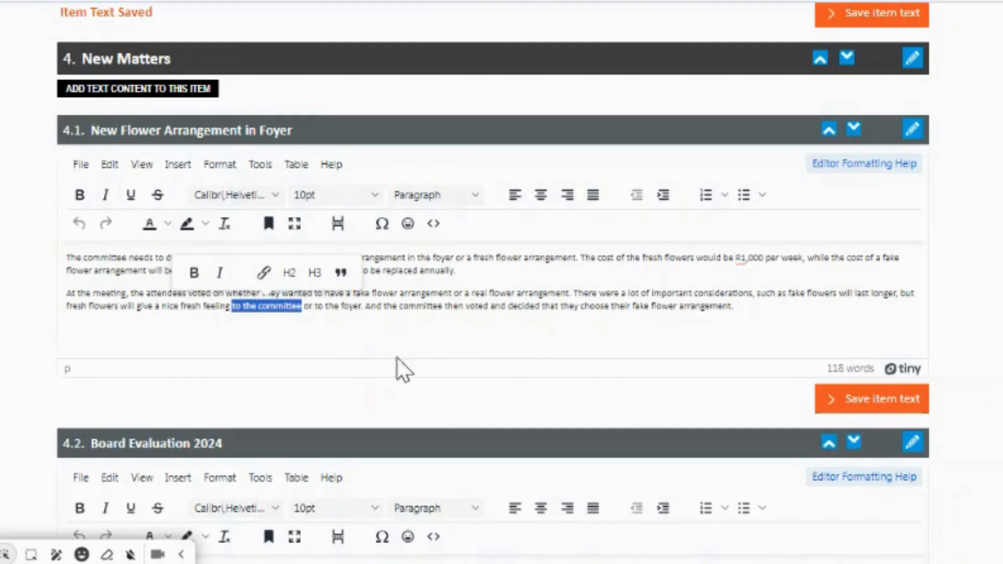
scroll(509, 339, down, 7)
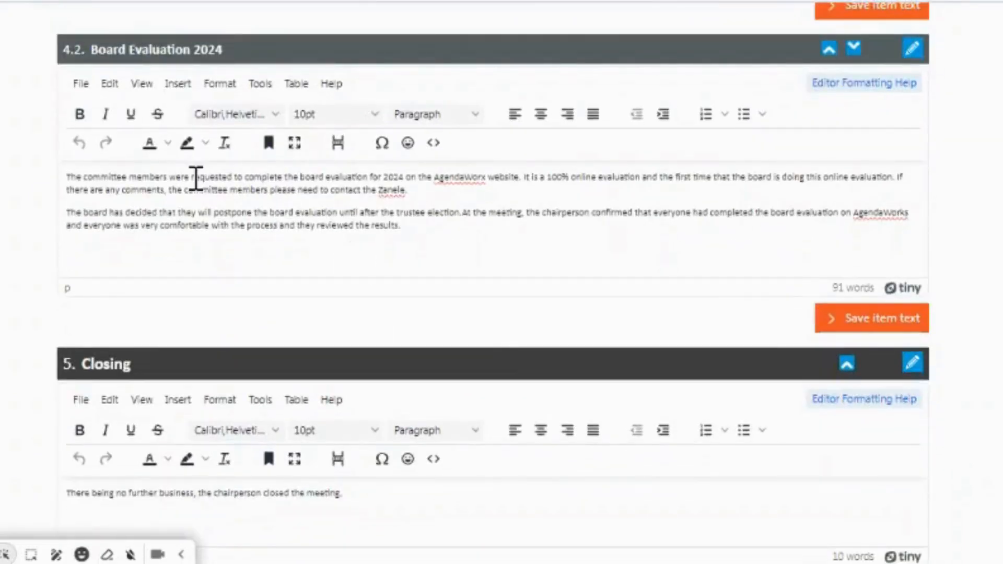
drag(189, 178, 268, 202)
click(211, 213)
scroll(453, 467, down, 2)
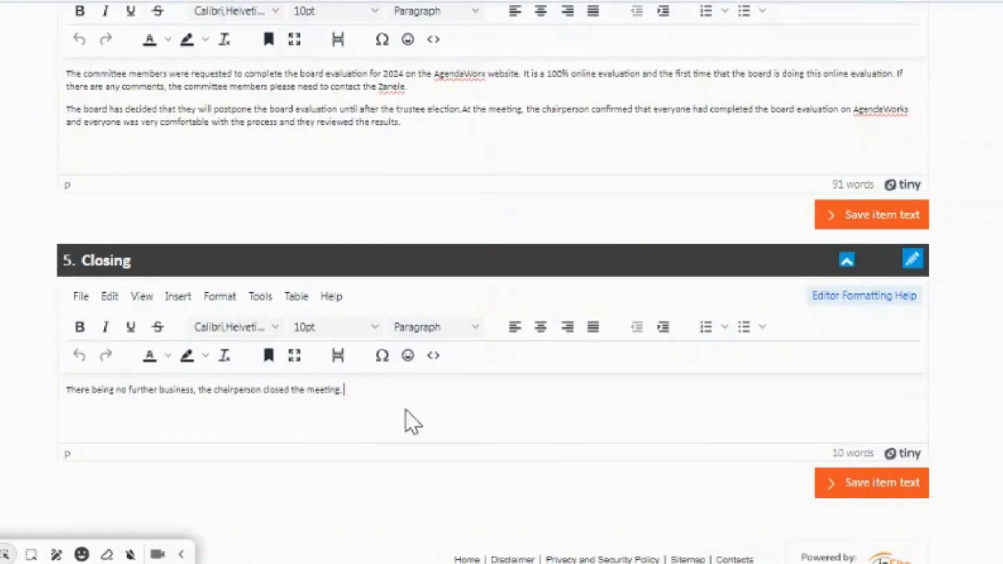
Open the AI instruction view for the Flower Arrangement Committee minutes, leaving the current editing page
scroll(489, 404, up, 5)
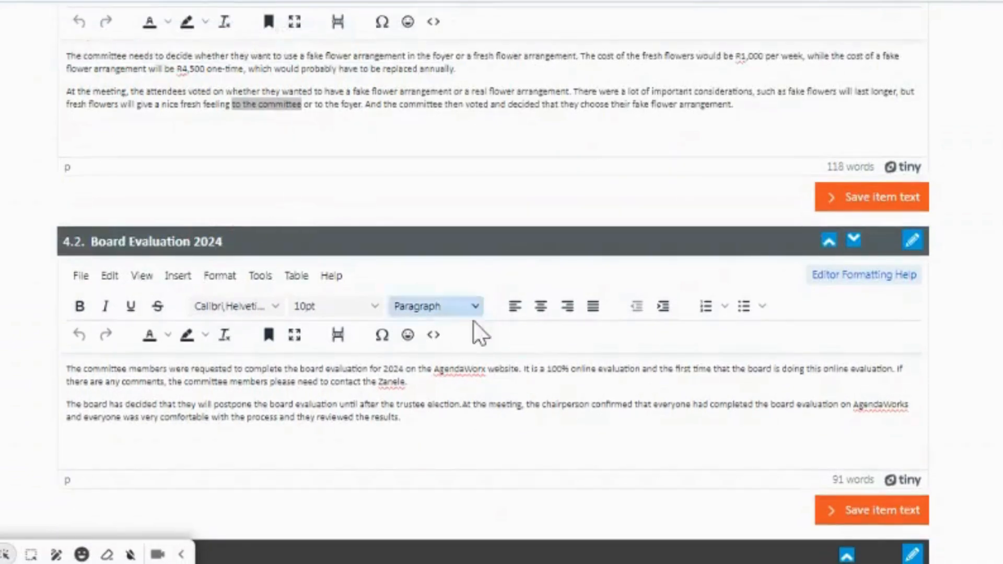
scroll(502, 356, up, 2)
scroll(537, 402, up, 5)
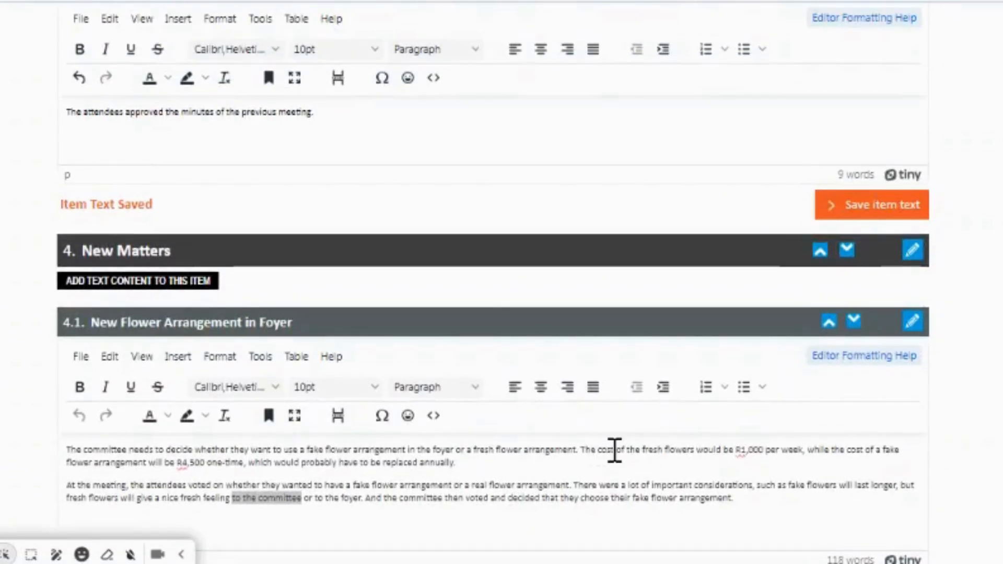
scroll(611, 459, up, 3)
scroll(618, 460, up, 10)
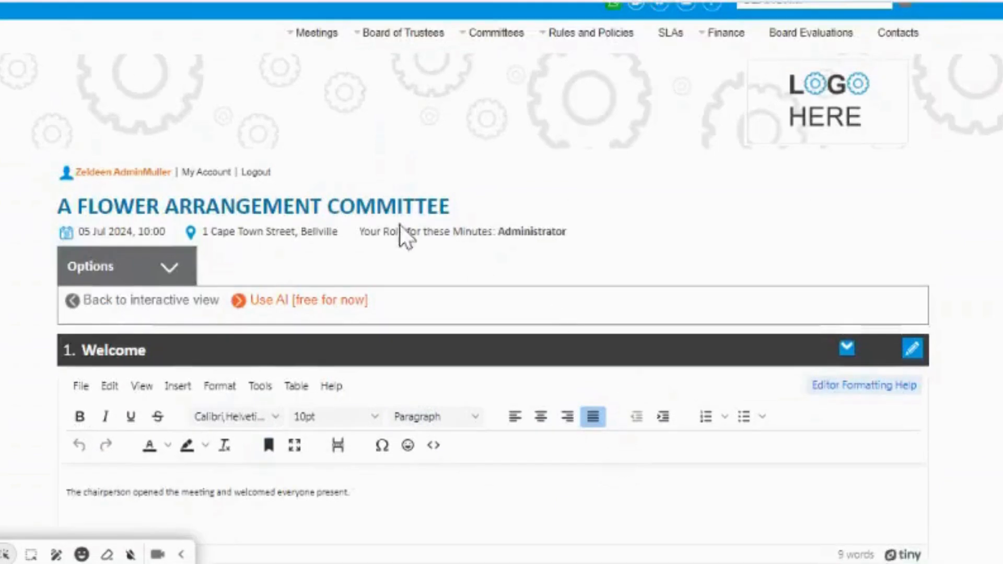
click(306, 303)
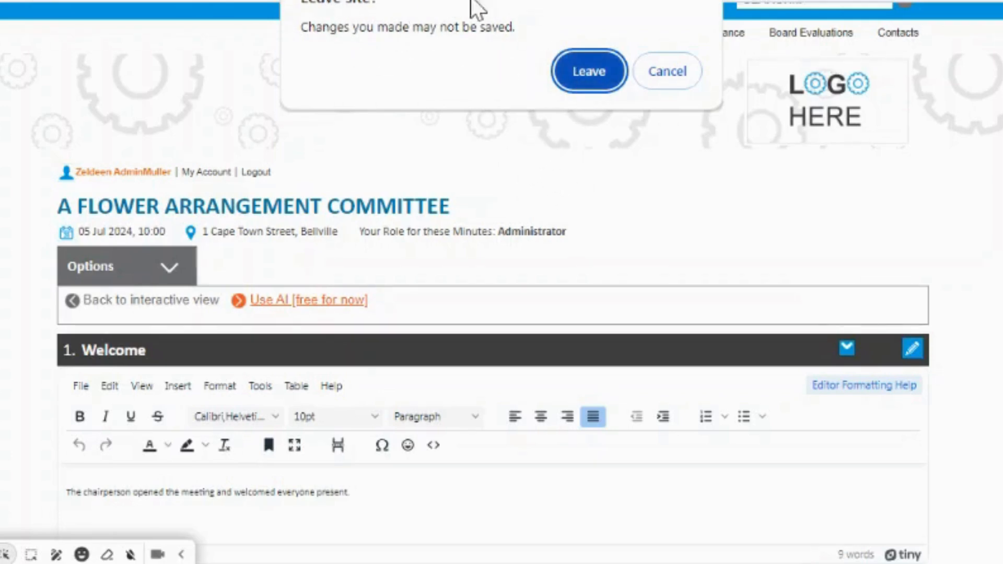
click(589, 72)
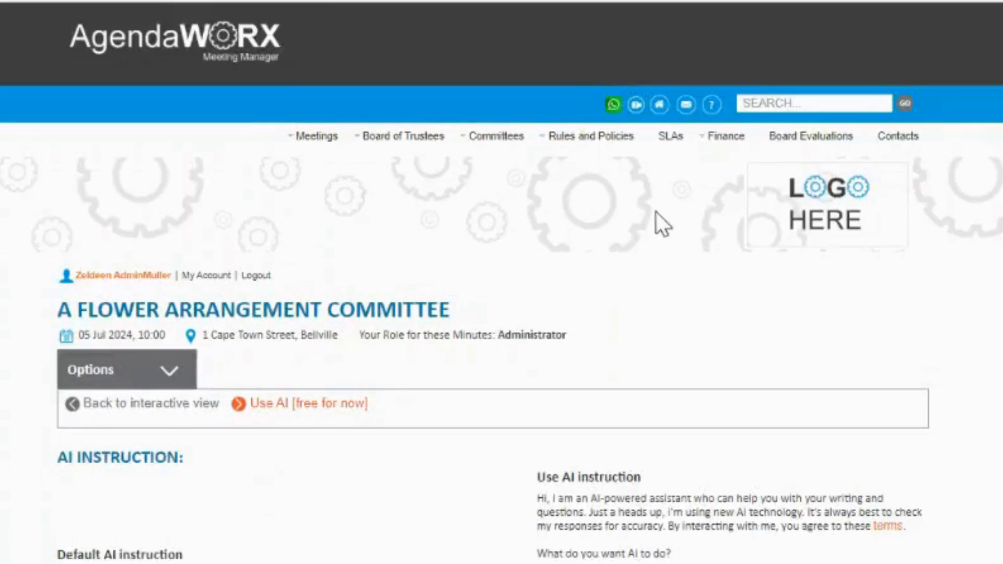
Copy the default AI instruction into the instruction to use and make it the active instruction
scroll(488, 439, down, 3)
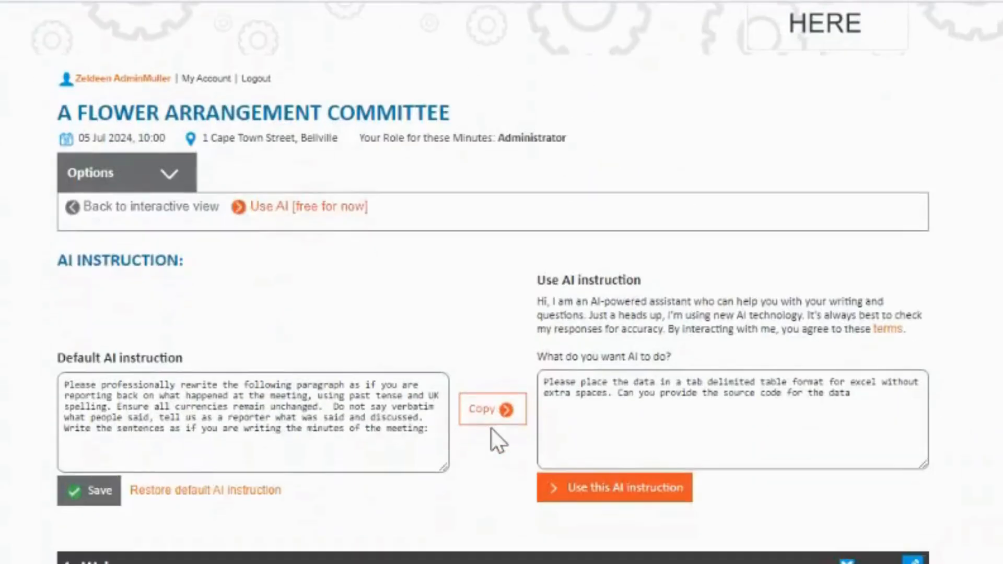
scroll(472, 486, down, 2)
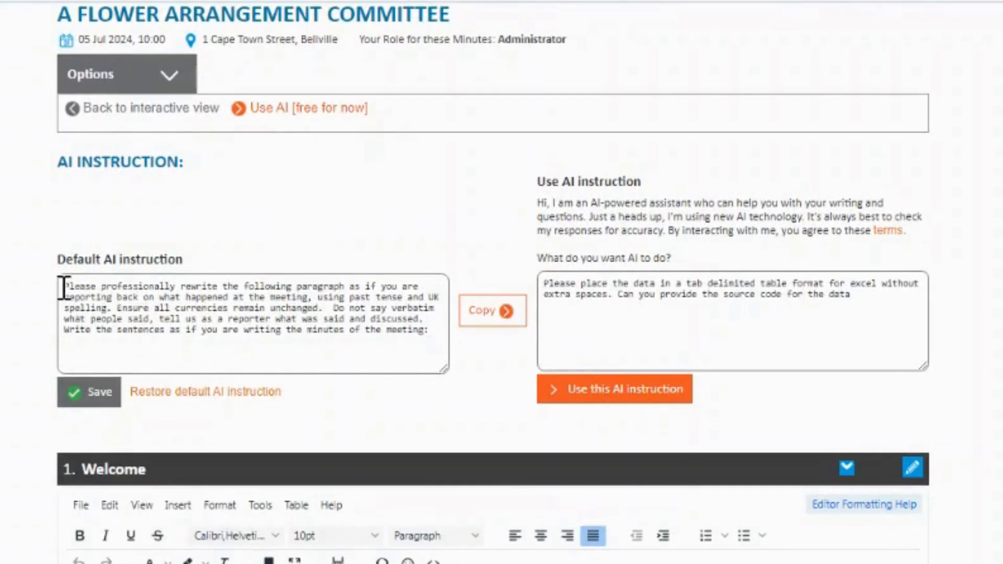
drag(63, 287, 441, 340)
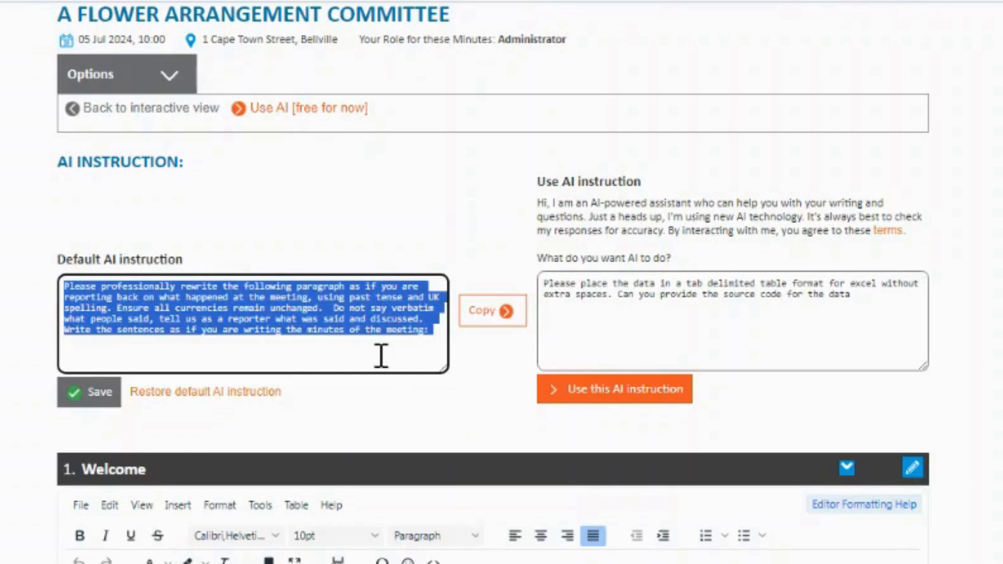
drag(442, 332, 49, 285)
click(485, 316)
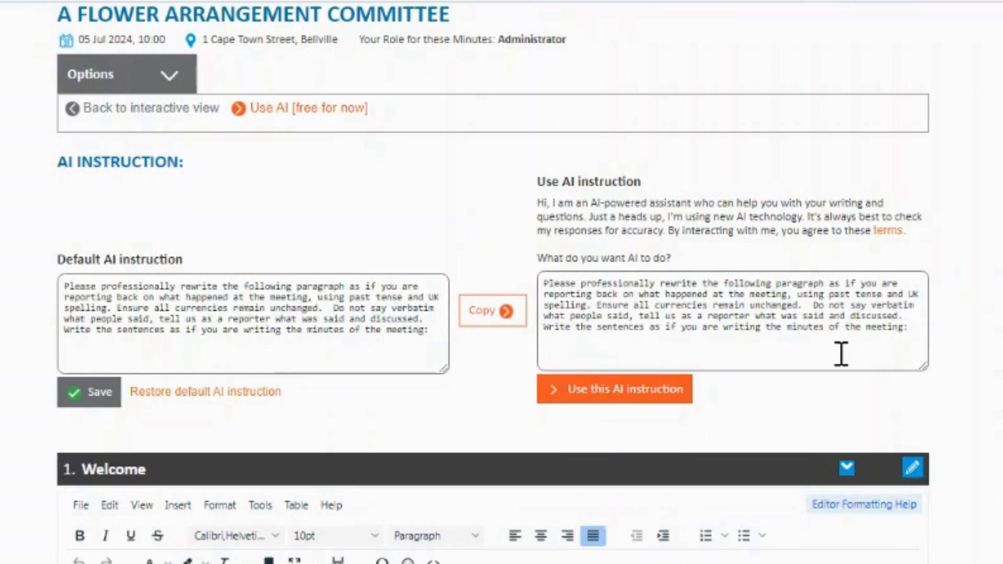
click(603, 395)
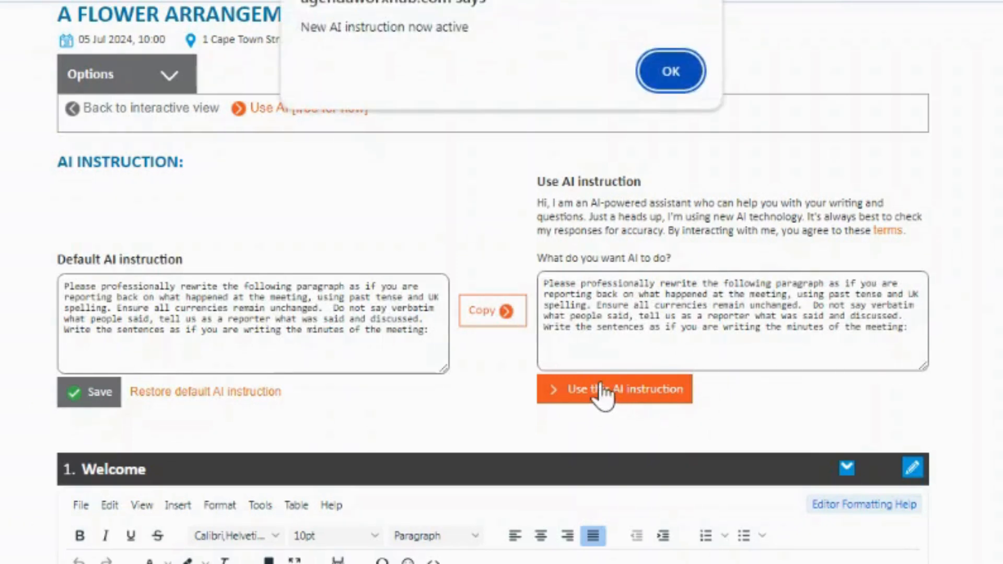
click(672, 71)
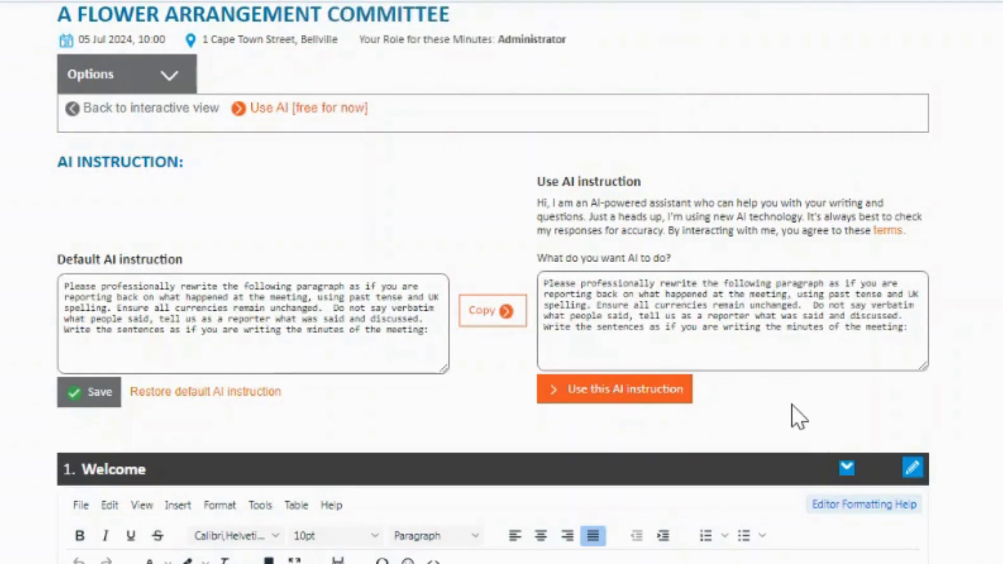
Review the text of item 4.1, New Flower Arrangement in Foyer, and apply the AI instruction to it
scroll(792, 405, down, 4)
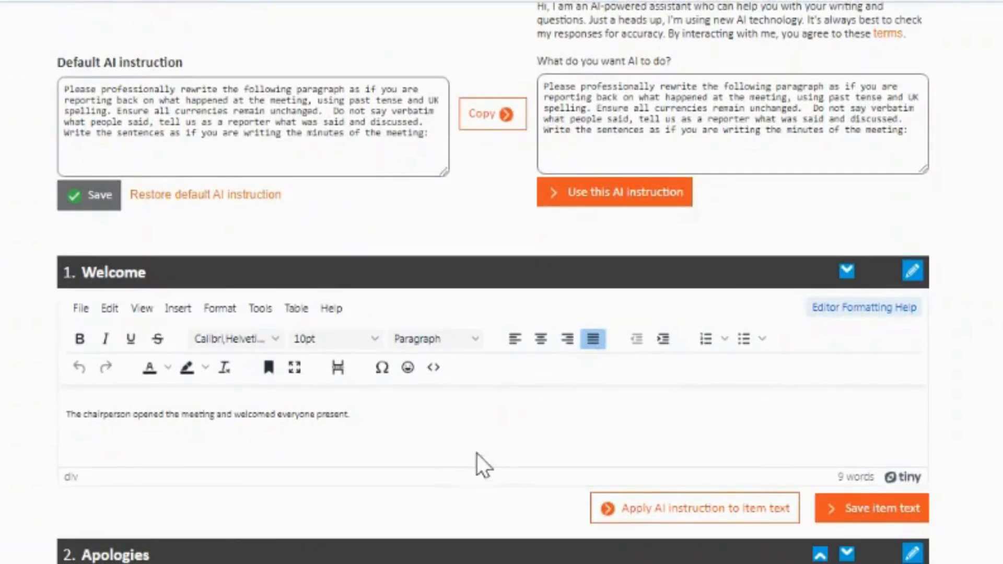
scroll(473, 450, down, 15)
scroll(463, 431, down, 6)
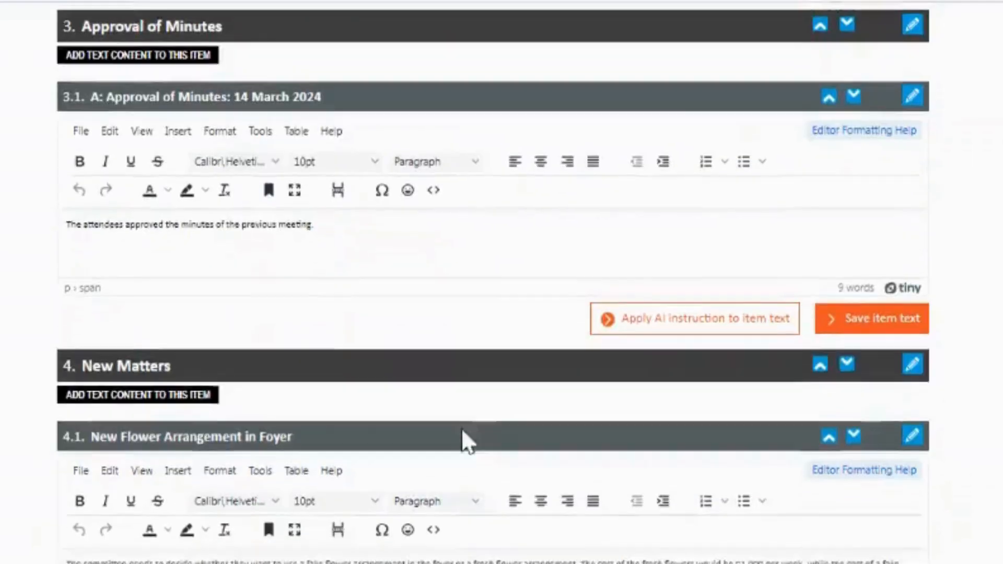
drag(121, 285, 304, 295)
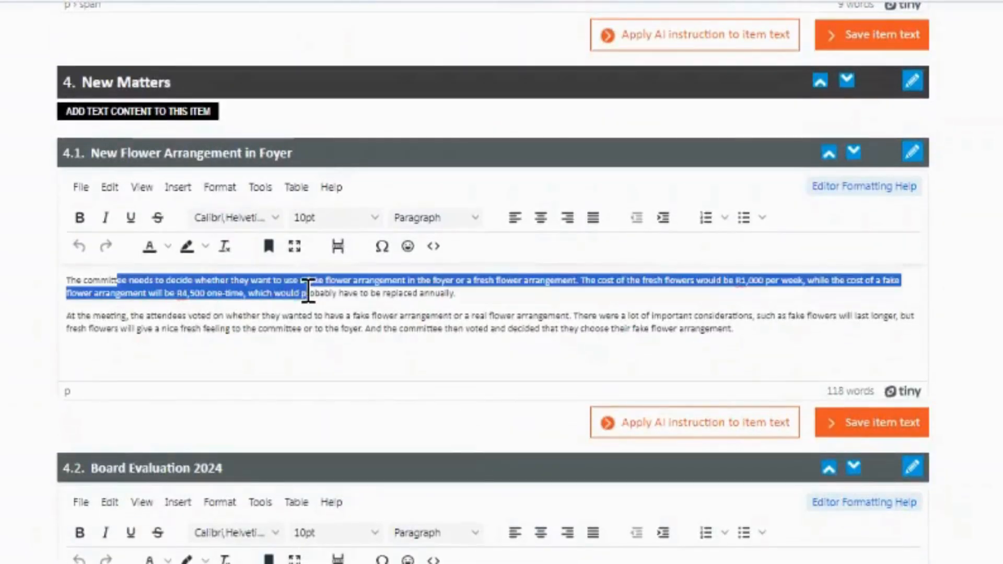
click(193, 320)
drag(169, 316, 365, 316)
click(521, 356)
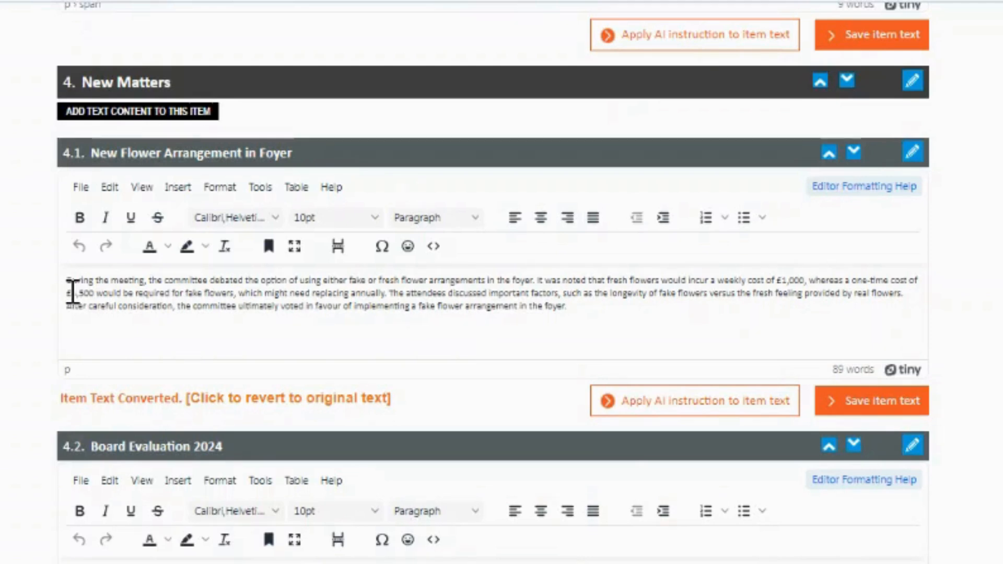
Correct the costs in item 4.1's rewritten text to R4,500 for fake and R1,000 for fresh flowers, and save the item text
key(BackSpace)
text(R4)
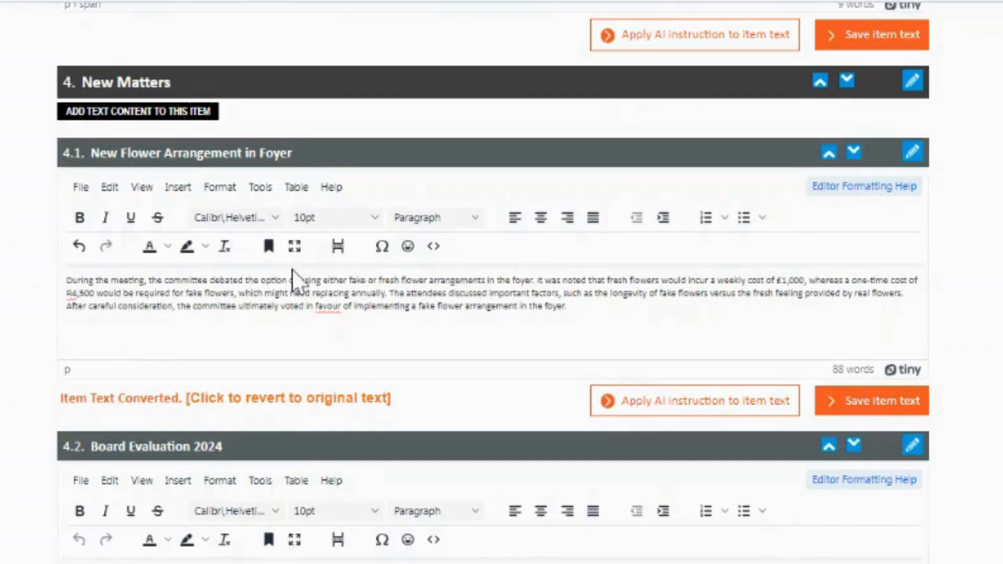
drag(191, 281, 288, 281)
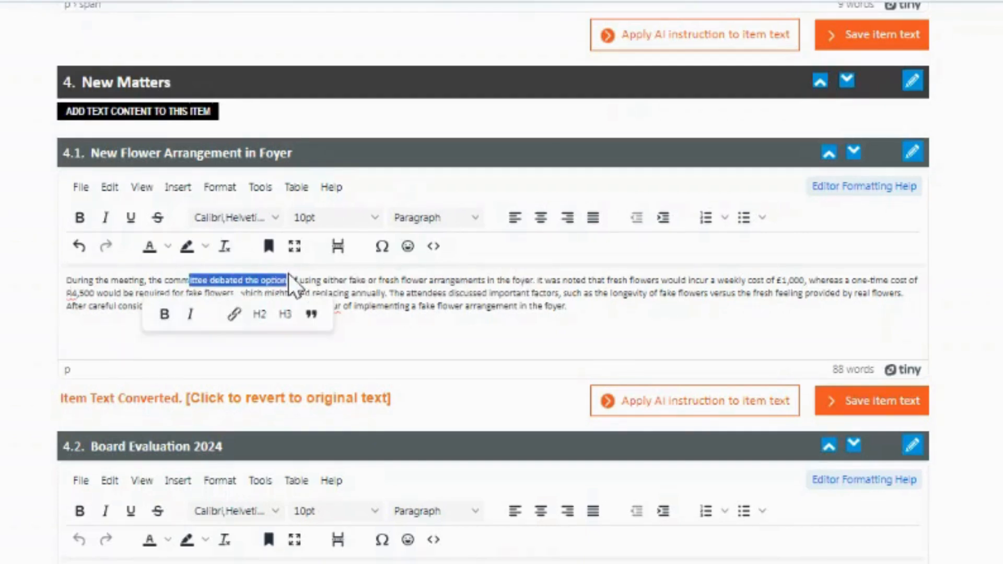
click(552, 317)
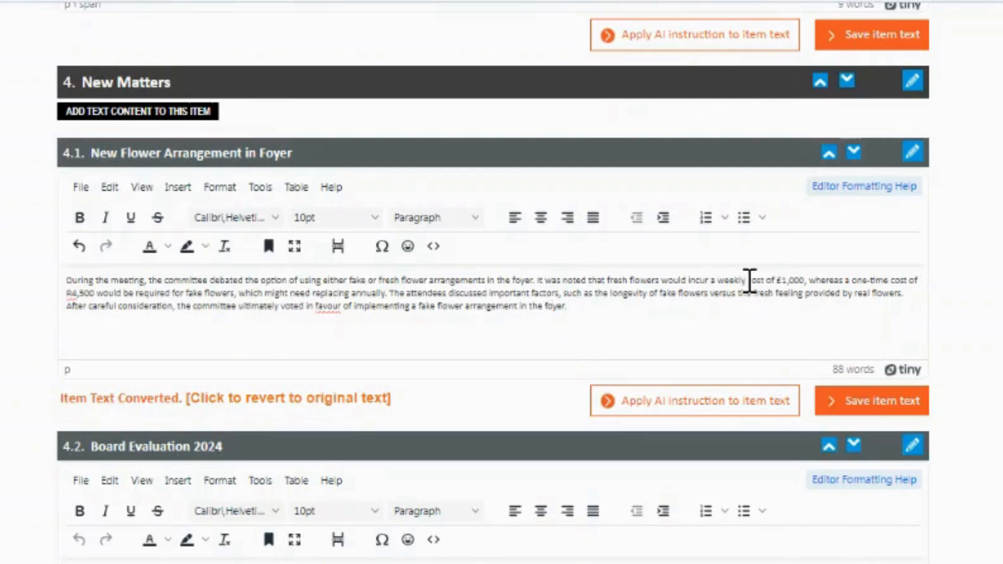
click(784, 286)
key(BackSpace)
text(R)
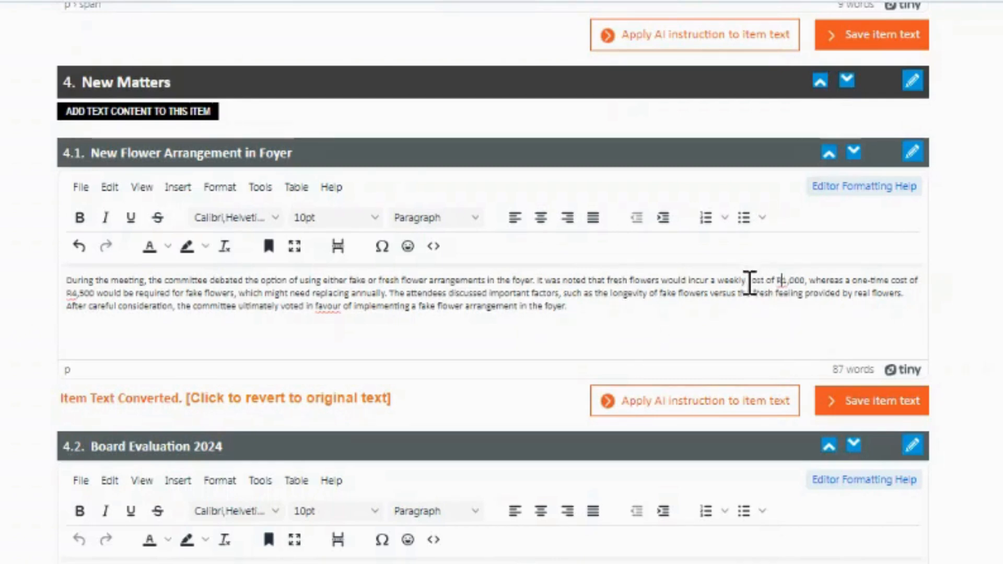
drag(748, 281, 820, 279)
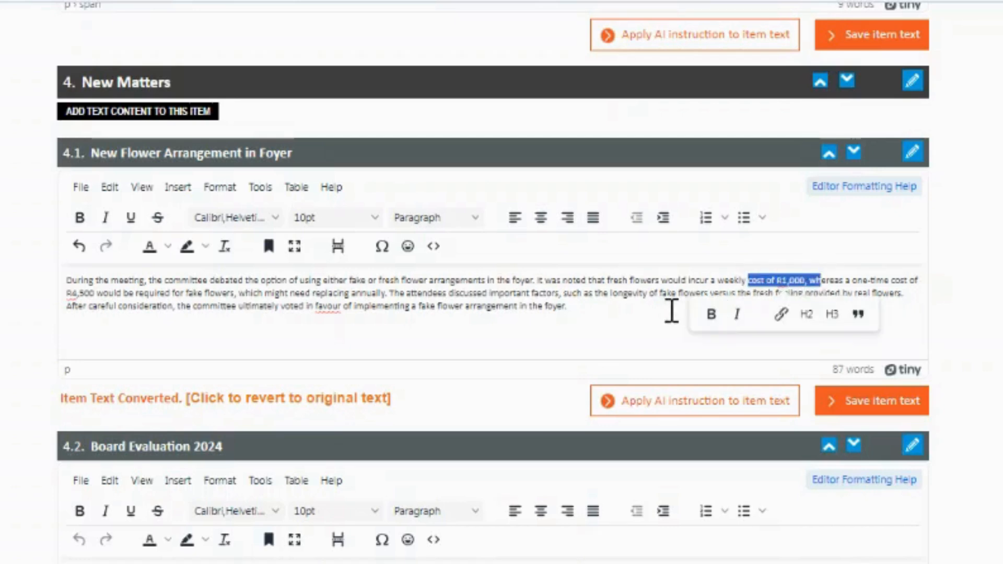
click(643, 313)
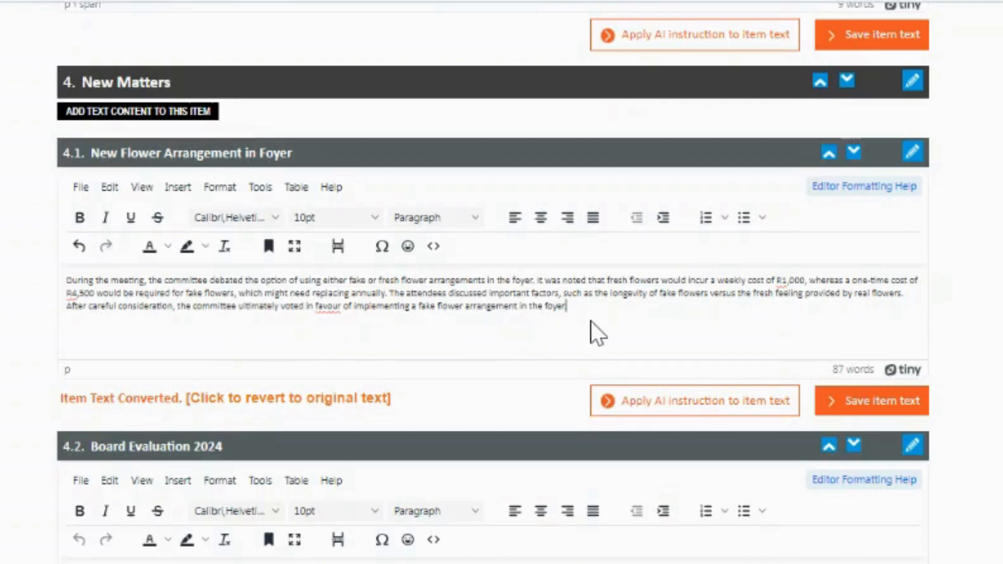
click(867, 403)
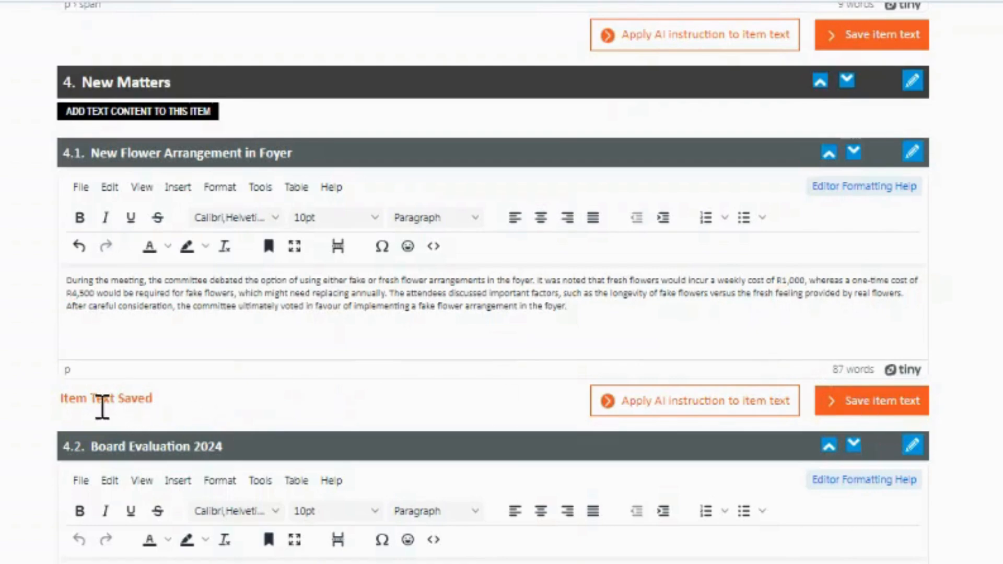
drag(64, 398, 204, 404)
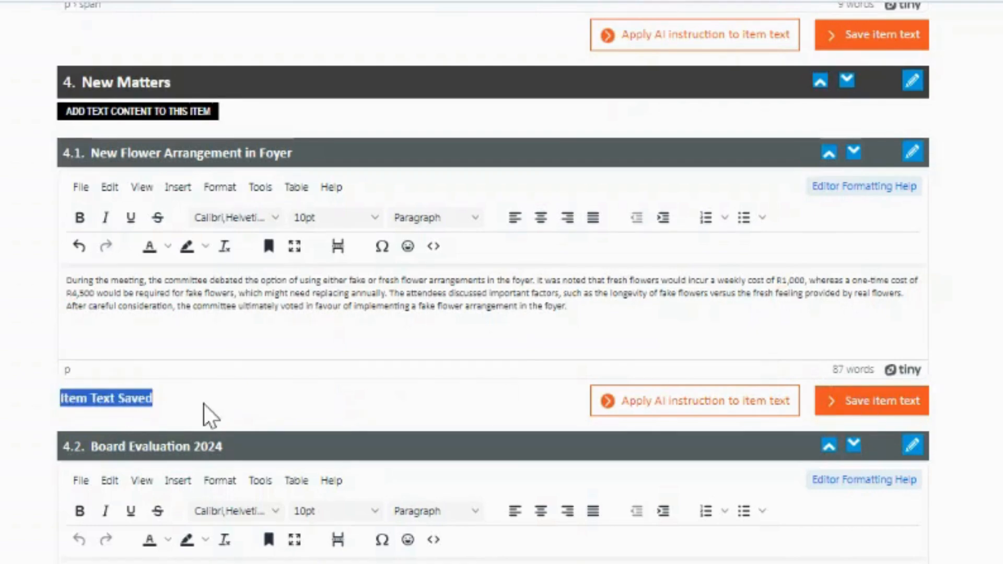
Review the text of item 4.2, Board Evaluation 2024, and apply the AI instruction to it
click(190, 284)
scroll(414, 331, down, 5)
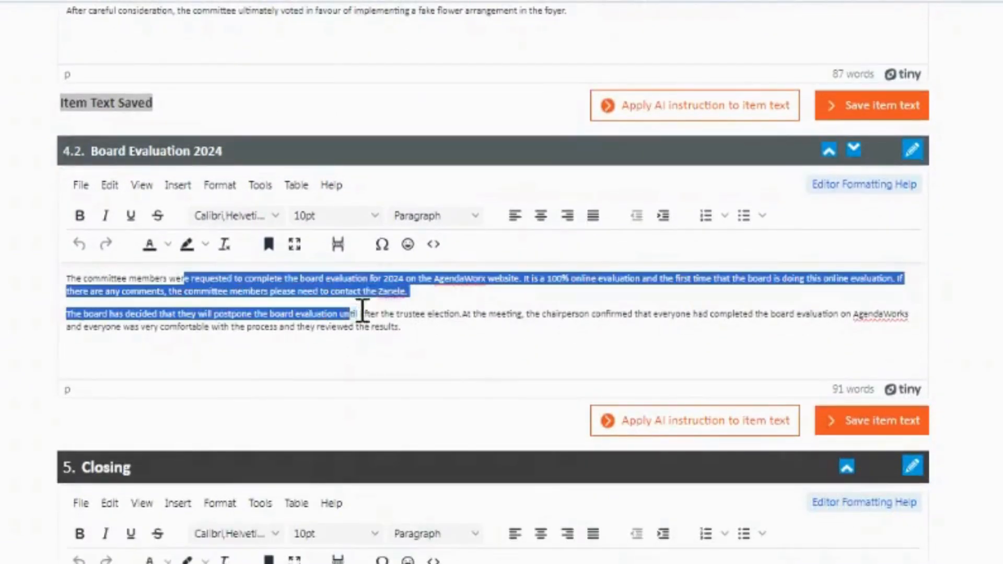
drag(362, 312, 410, 296)
click(240, 315)
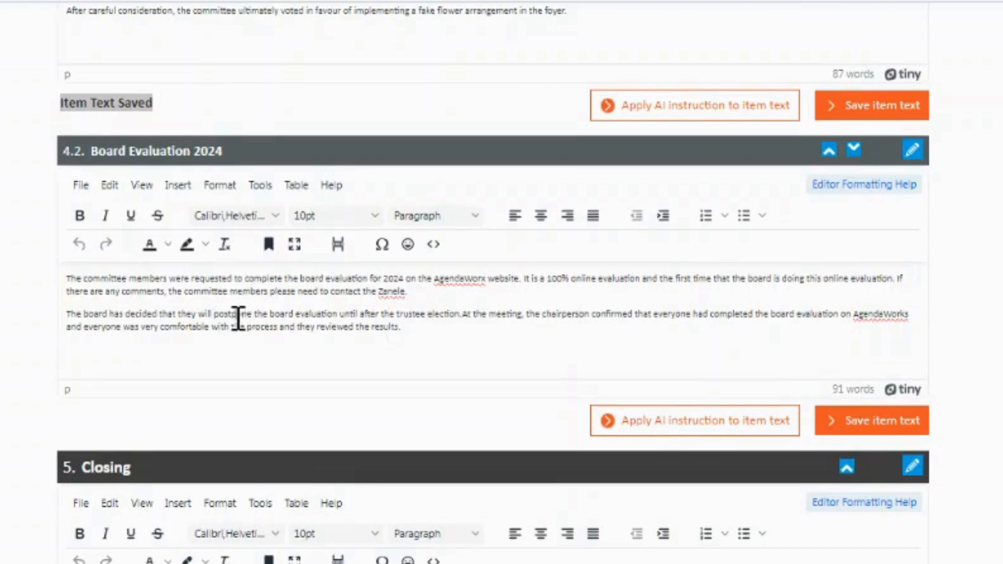
drag(225, 313, 399, 337)
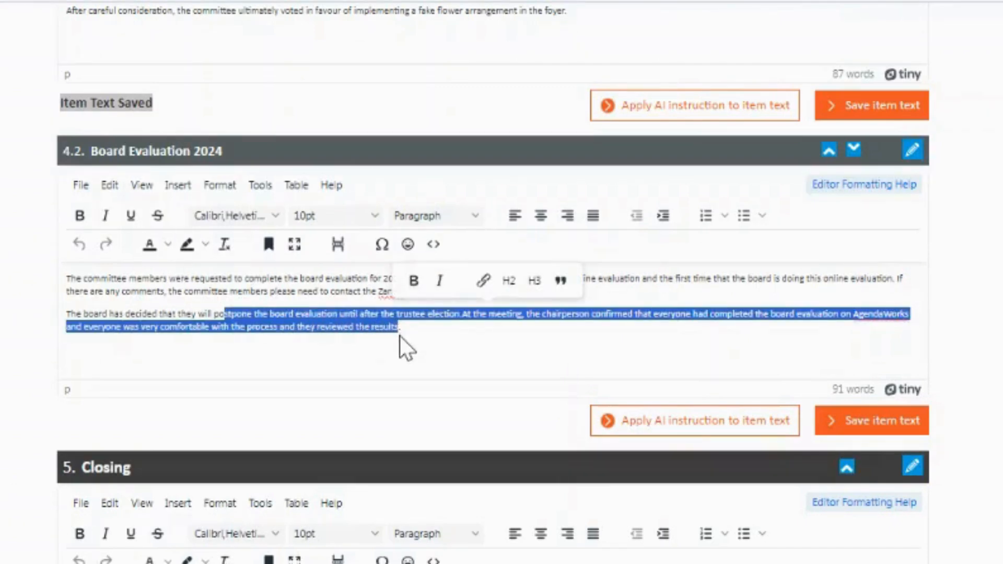
click(424, 359)
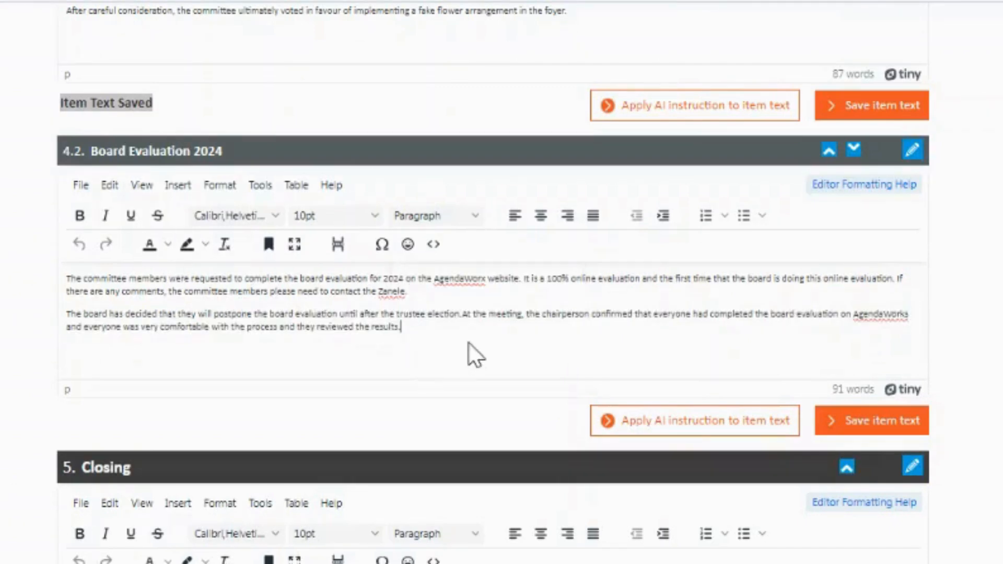
click(697, 427)
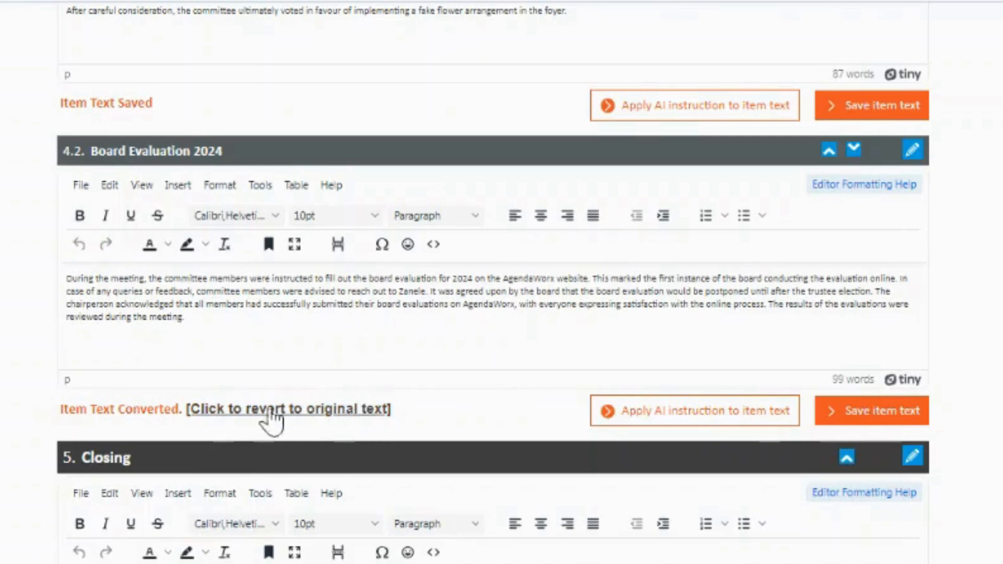
Revert item 4.2's converted text, reapply the AI instruction, and reword the opening to "Before the meeting, committee members were requested to fill out the board evaluation"
click(309, 411)
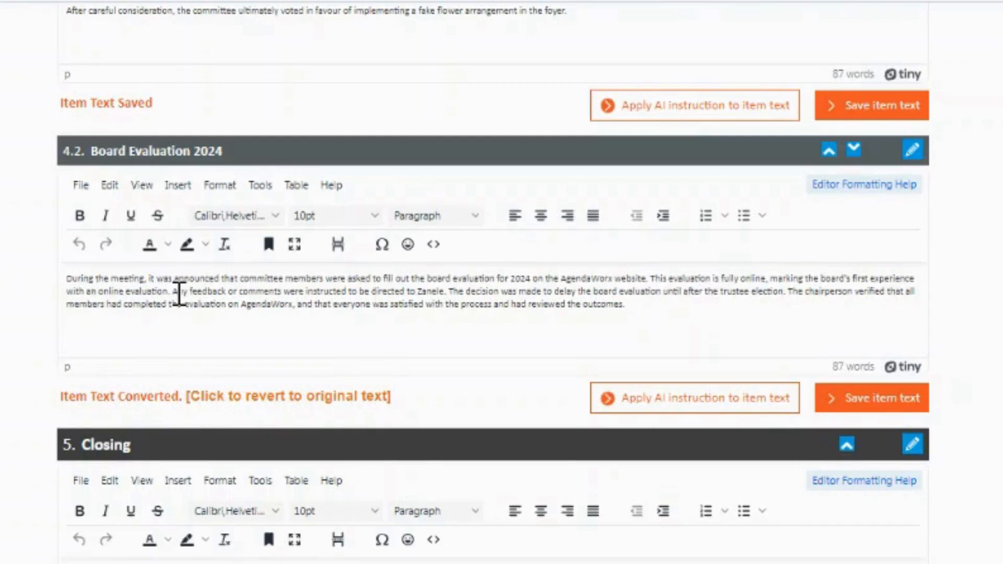
click(118, 278)
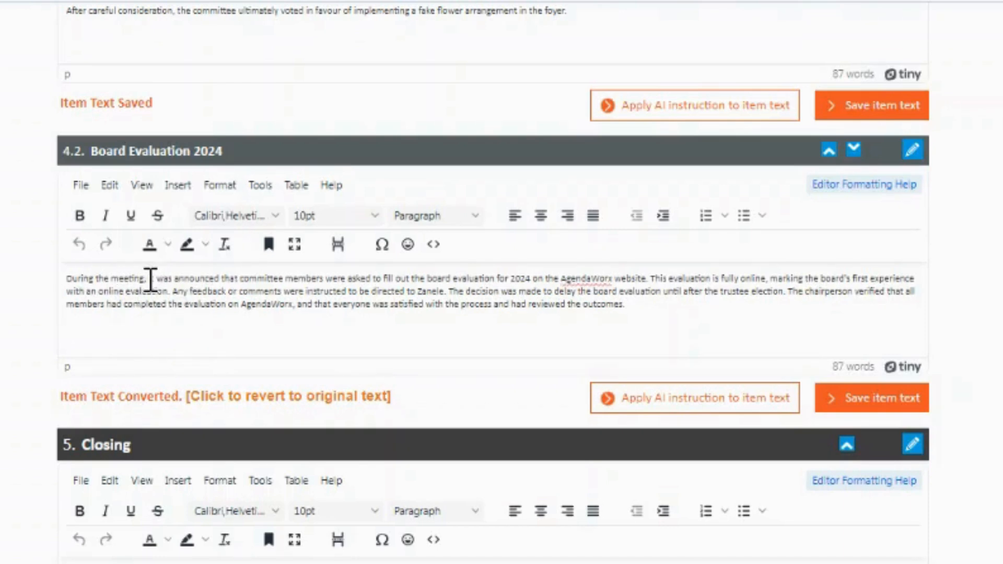
double_click(79, 278)
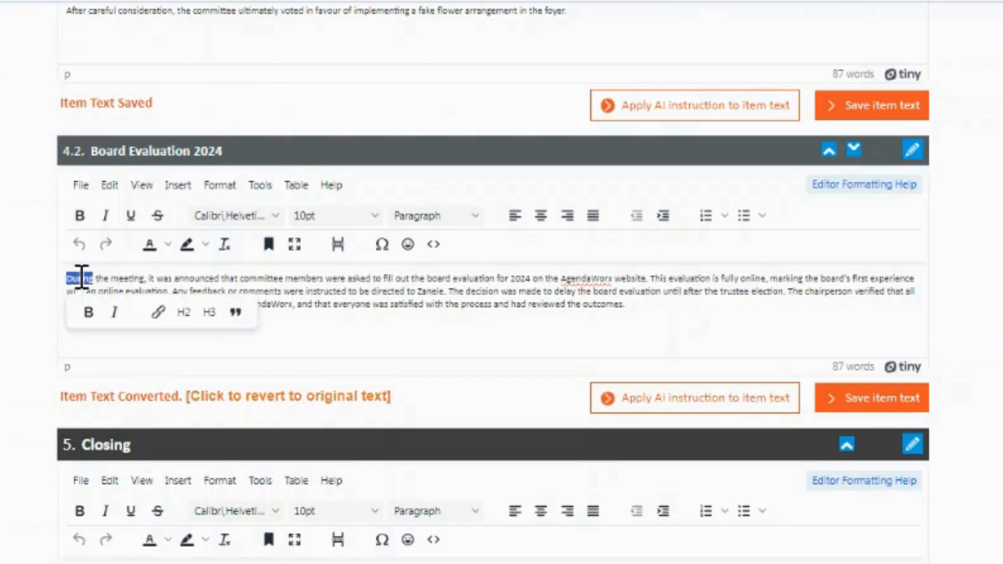
text(Before)
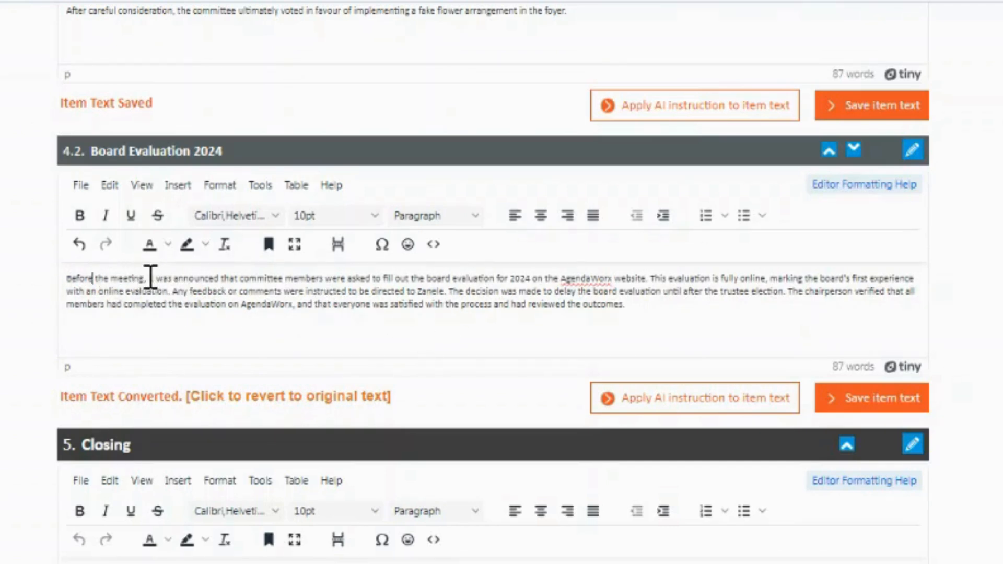
drag(149, 278, 240, 278)
key(Delete)
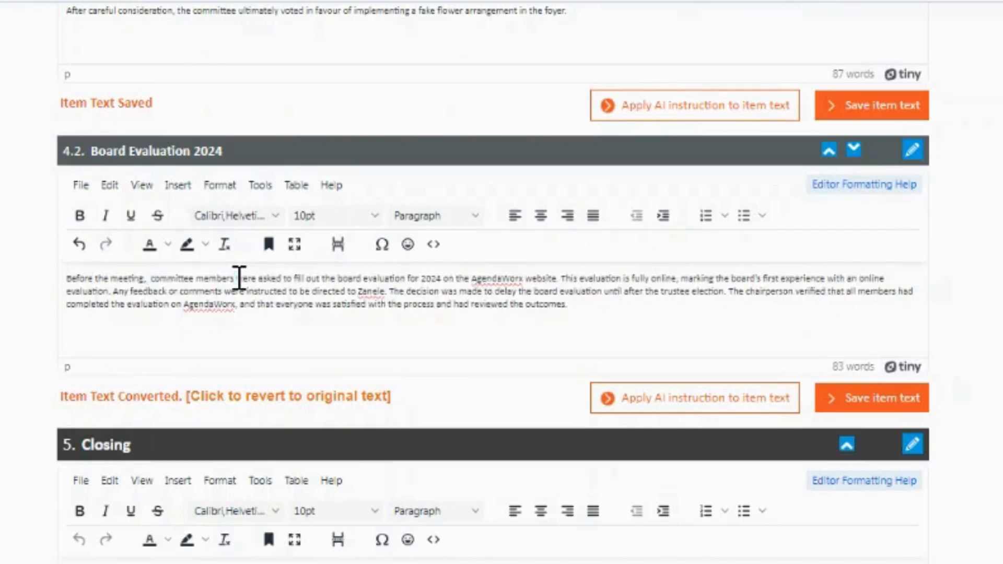
double_click(269, 278)
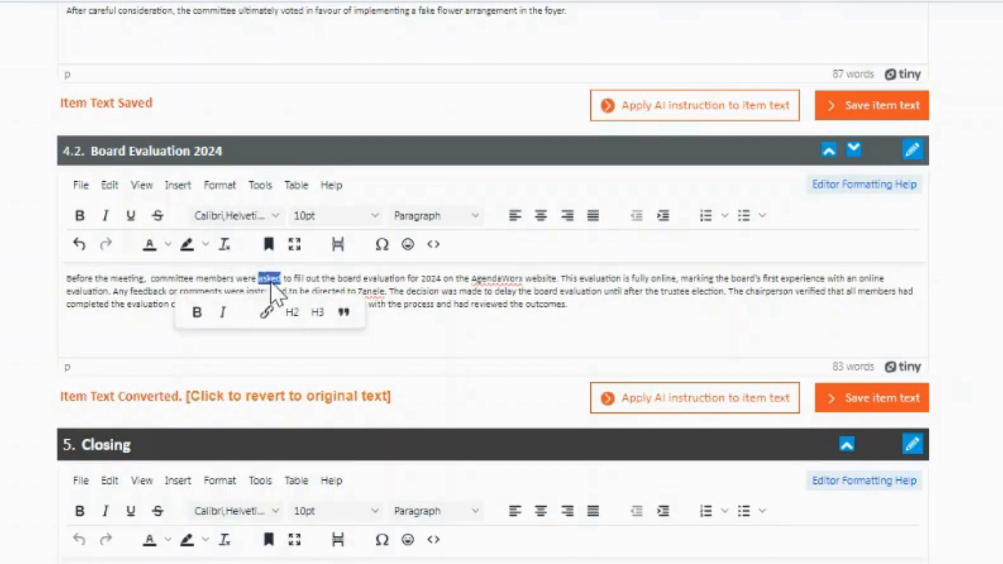
text(requested)
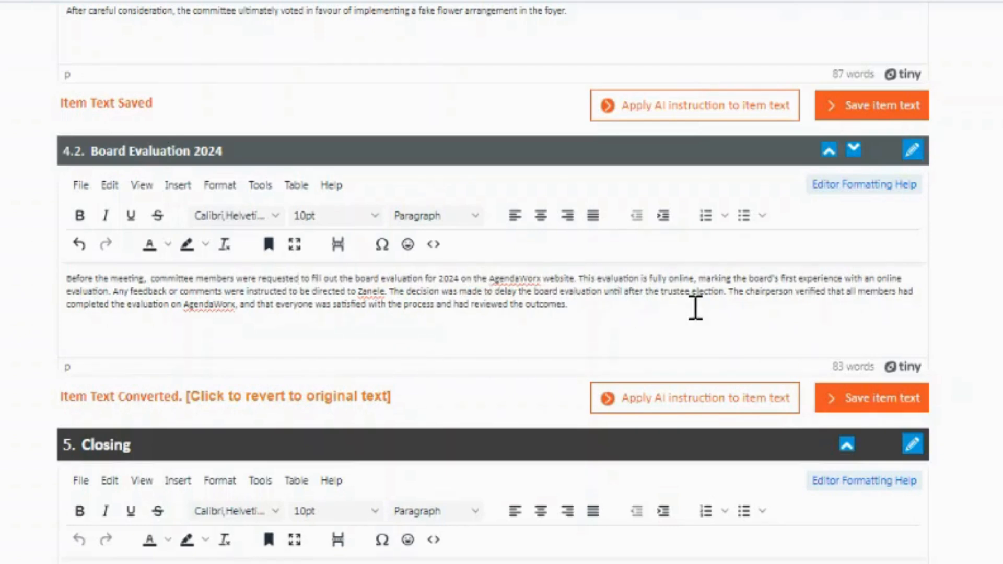
Start a new paragraph at "The chairperson verified" in item 4.2, Board Evaluation 2024, and save the item text
click(728, 292)
key(Return)
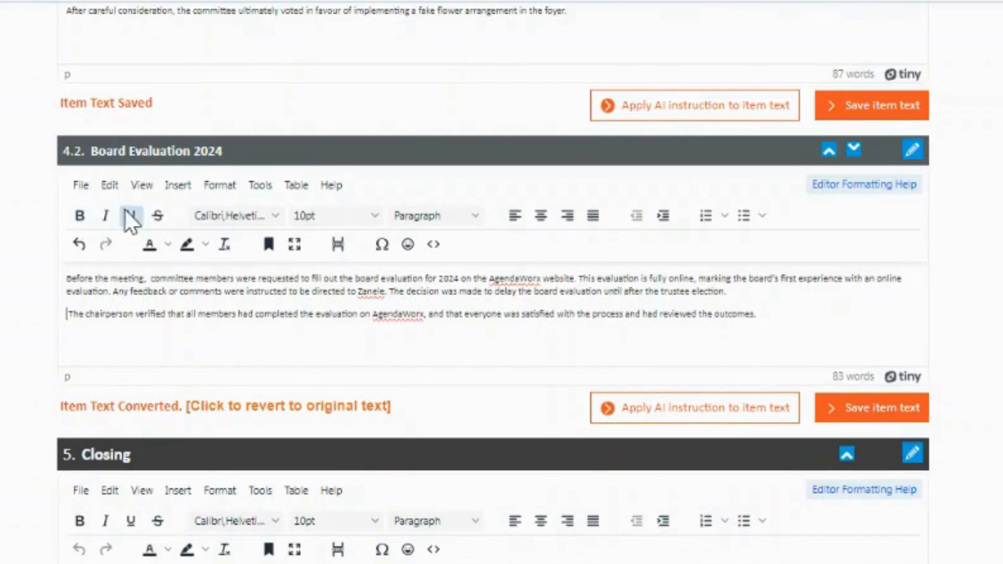
click(298, 185)
mouse_move(308, 216)
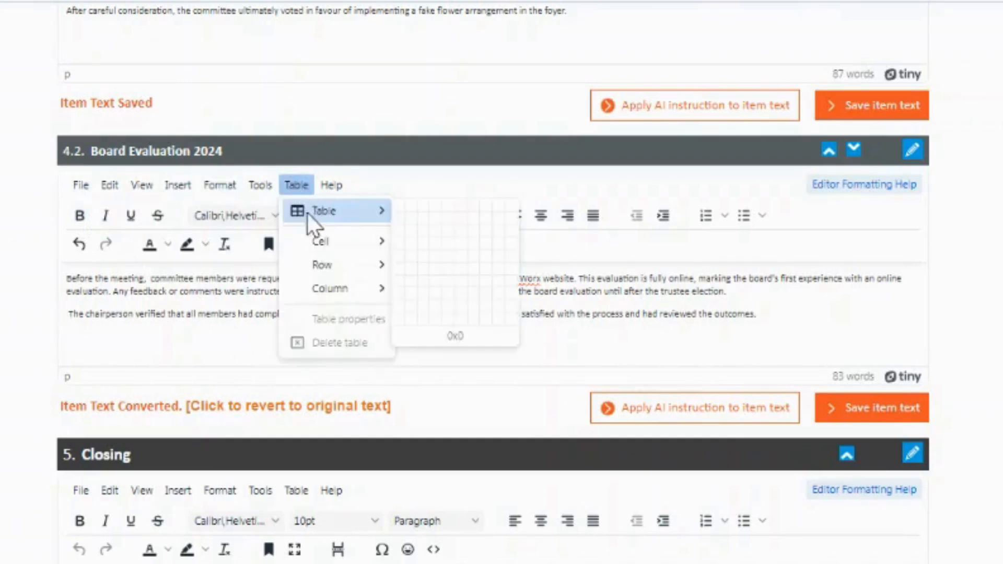
click(216, 360)
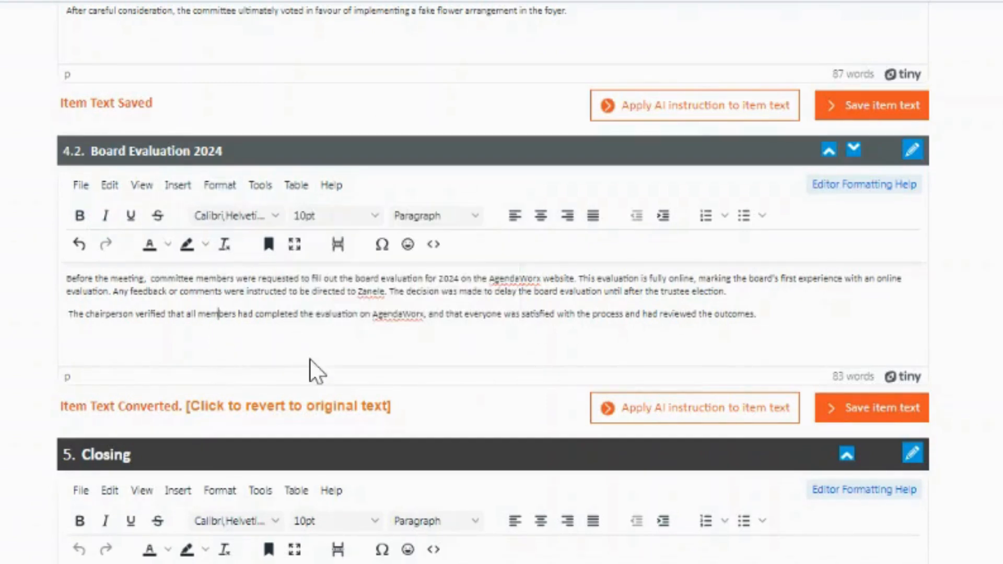
click(249, 292)
click(827, 315)
click(887, 412)
Examine the full minutes from Welcome to Closing together with the AI instruction, checking the text of each item
scroll(532, 332, down, 3)
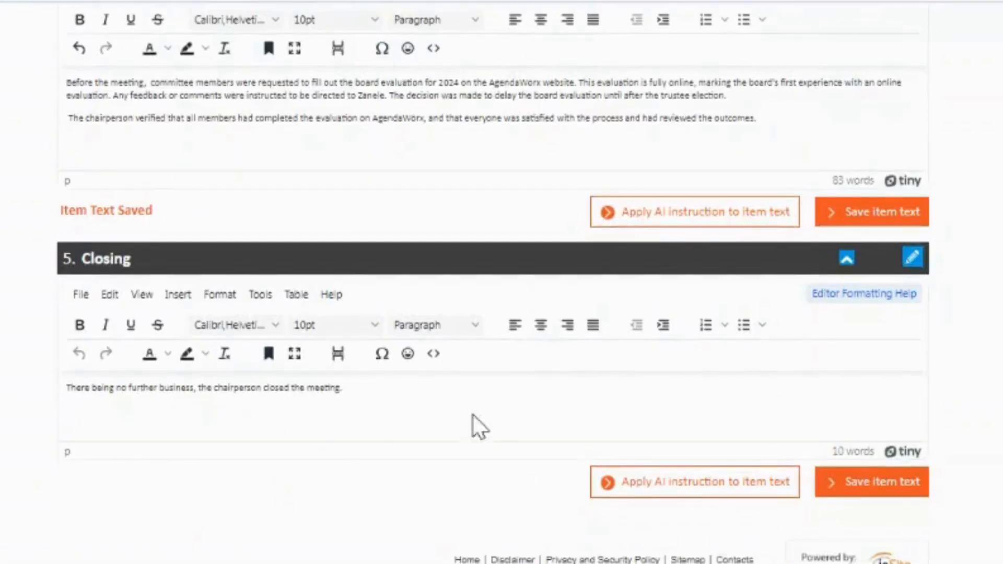
scroll(520, 413, up, 20)
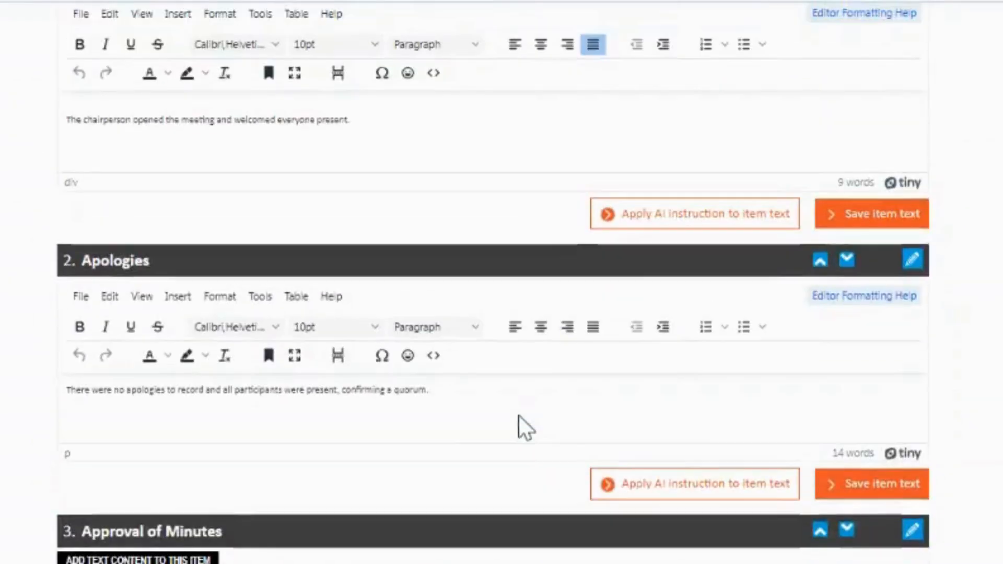
scroll(519, 415, up, 10)
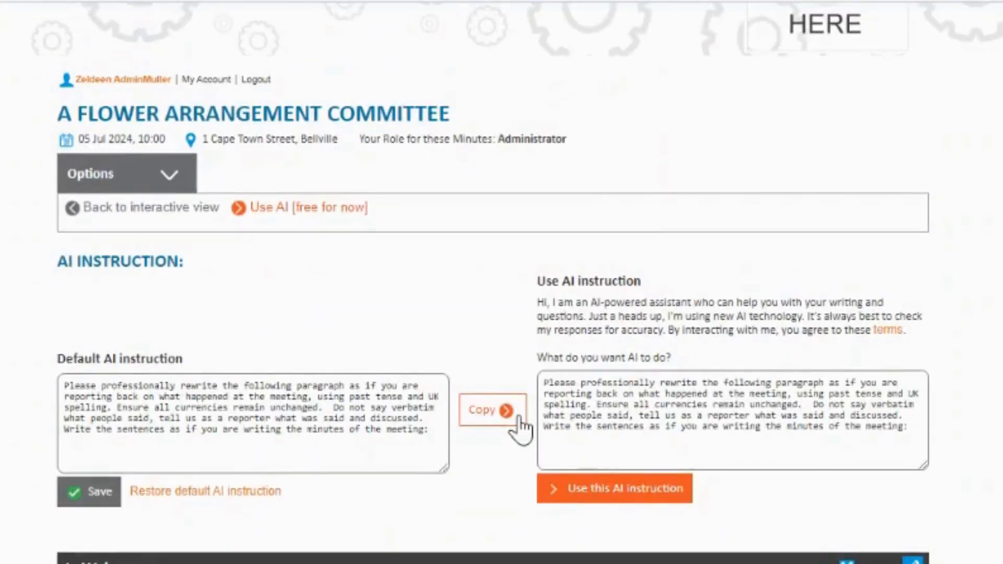
scroll(518, 428, up, 2)
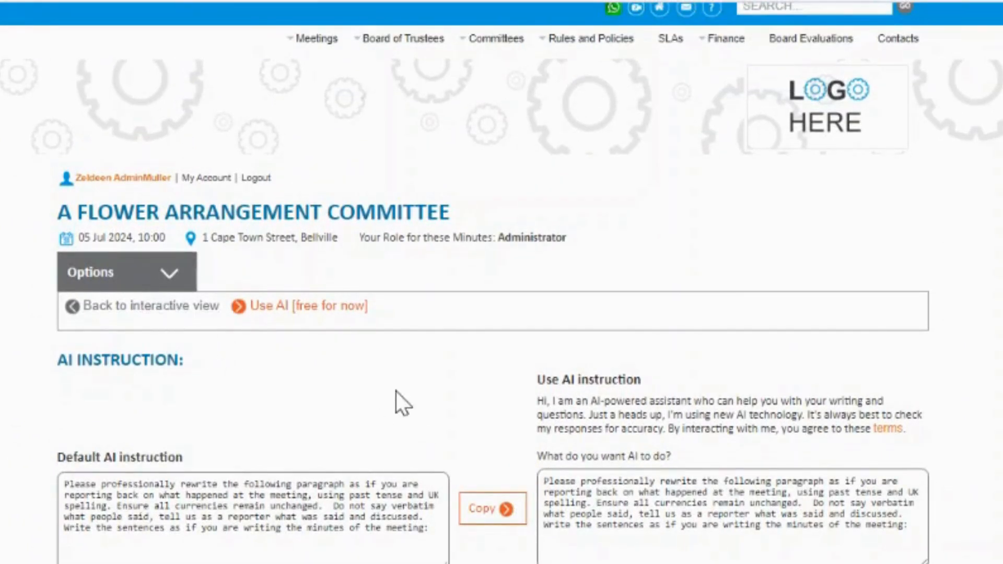
scroll(407, 393, down, 20)
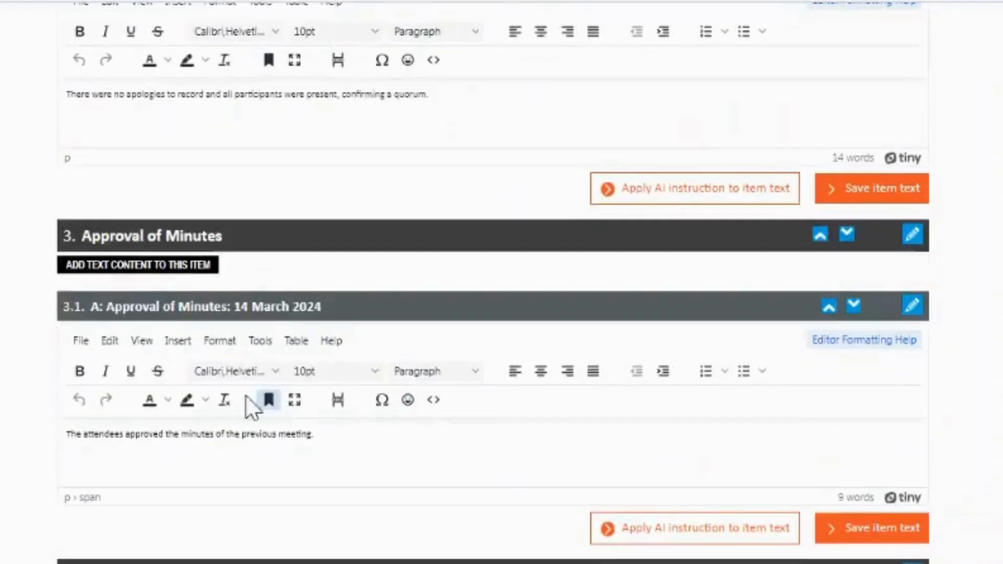
scroll(245, 454, down, 2)
scroll(133, 356, down, 8)
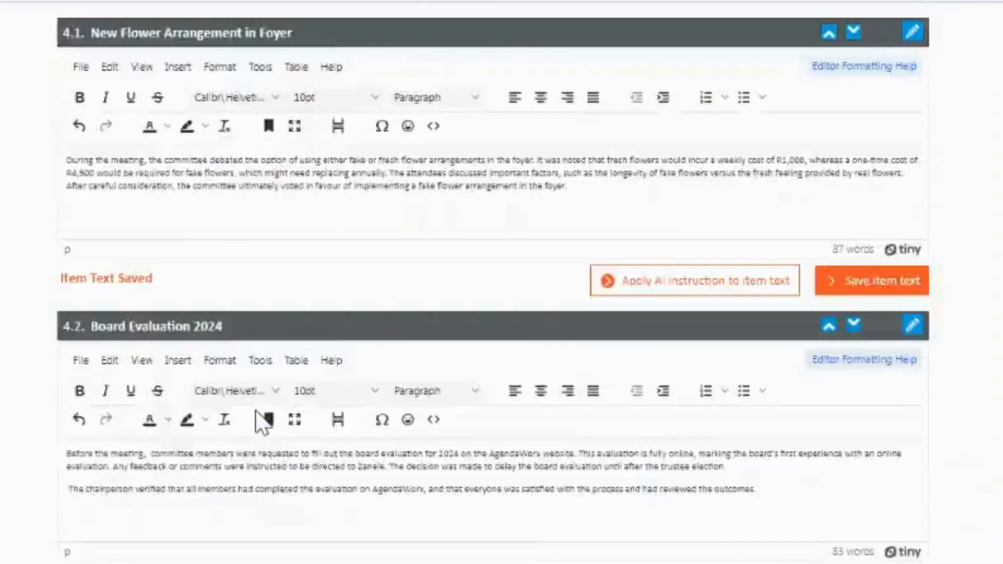
scroll(431, 345, up, 20)
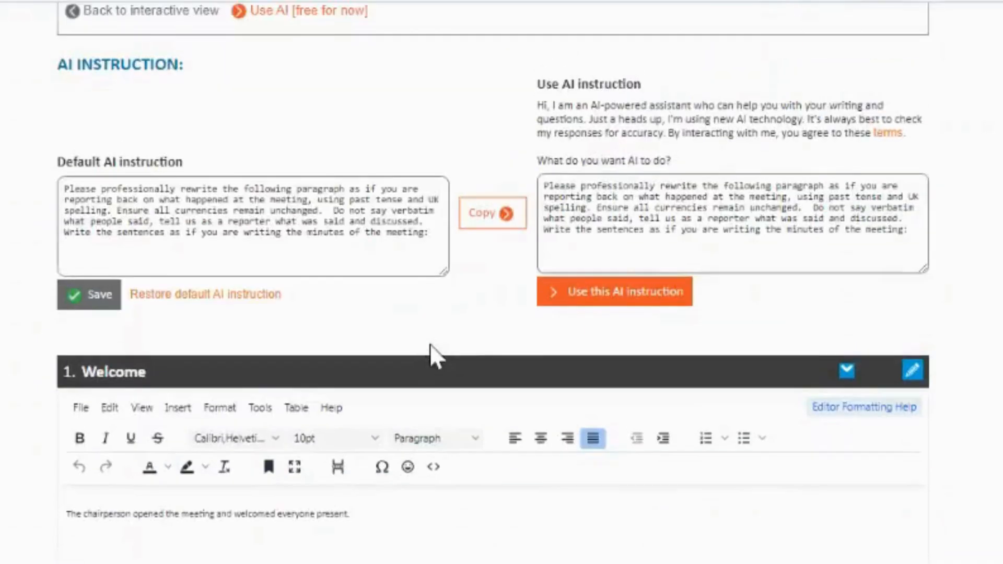
scroll(431, 344, down, 10)
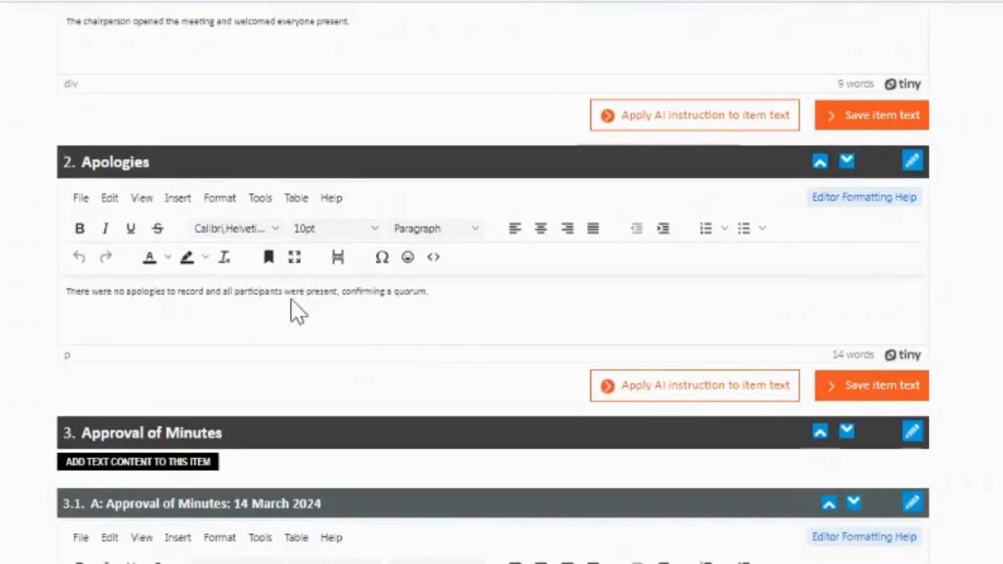
scroll(463, 300, up, 2)
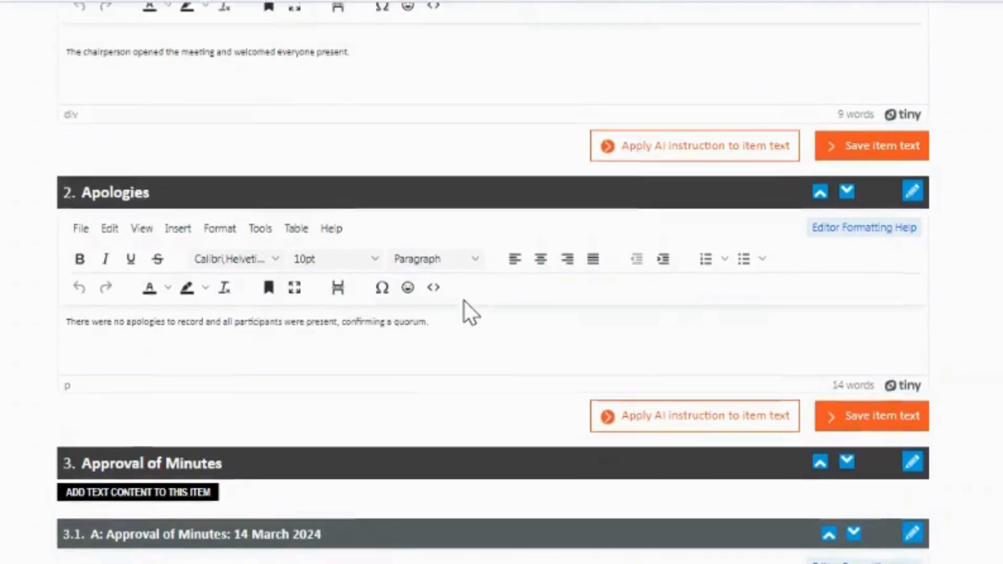
scroll(464, 300, up, 6)
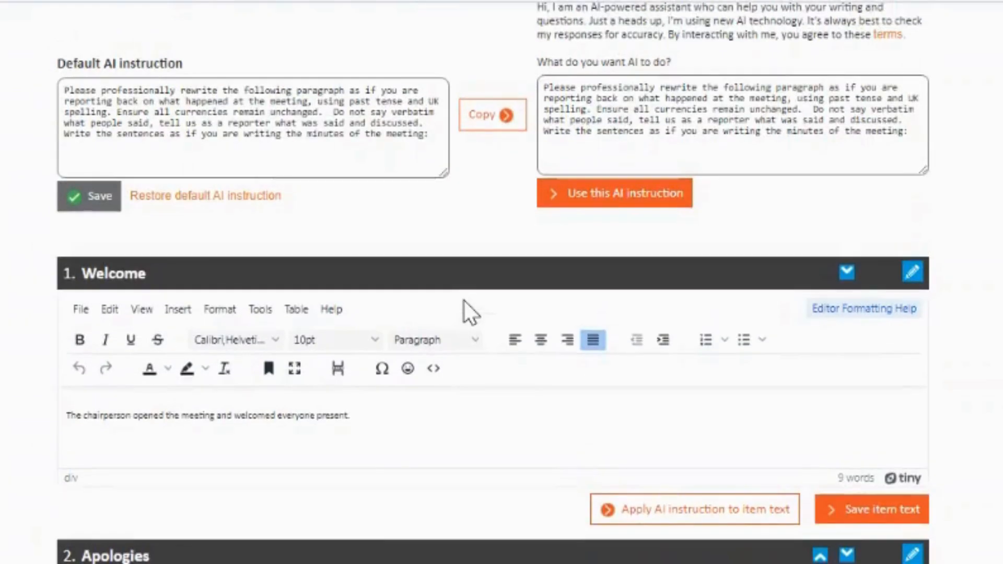
scroll(455, 298, up, 10)
Return to the interactive view of the minutes, leaving the full edit page, and run the Clean Fonts check
click(156, 406)
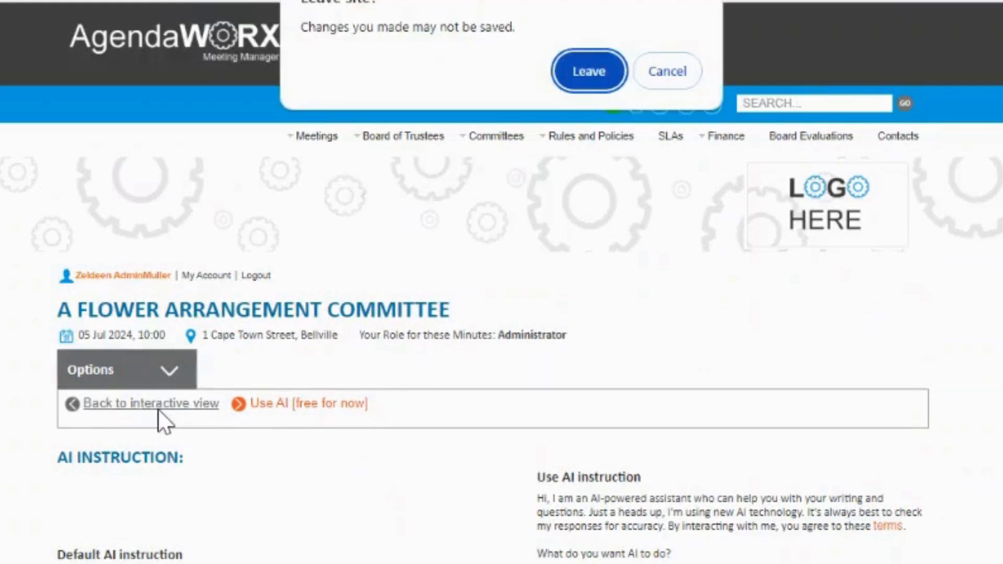
click(578, 71)
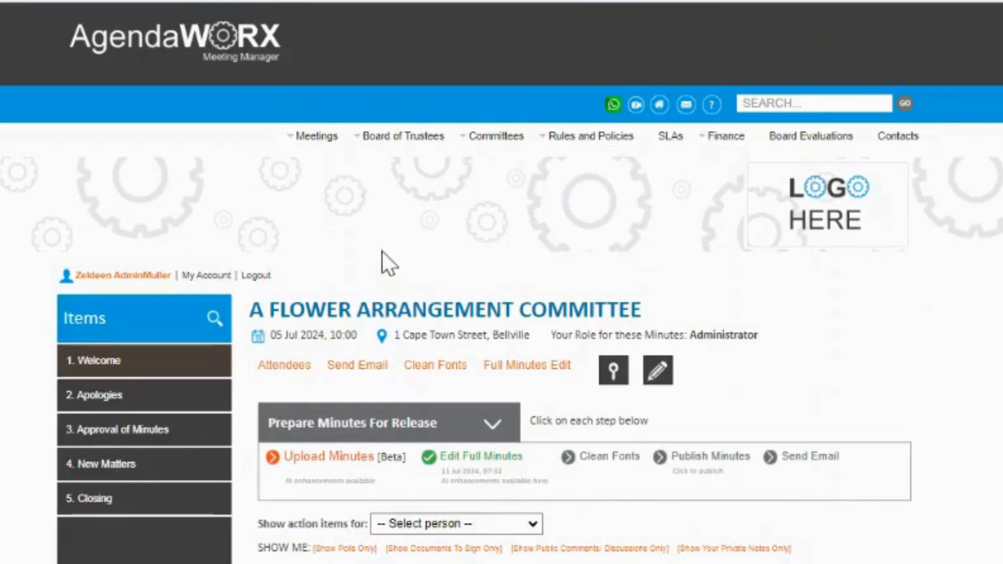
scroll(502, 282, down, 2)
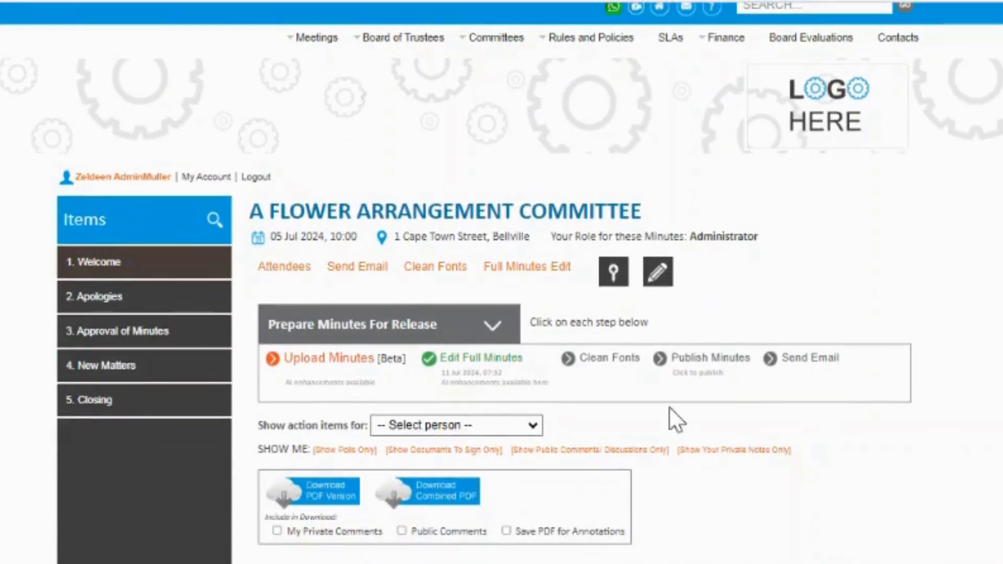
click(611, 360)
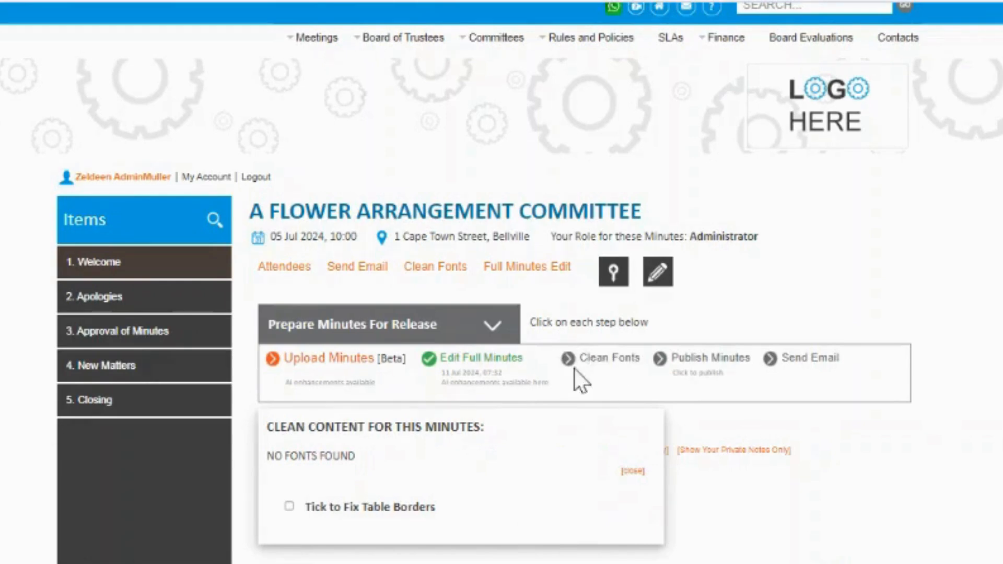
click(633, 472)
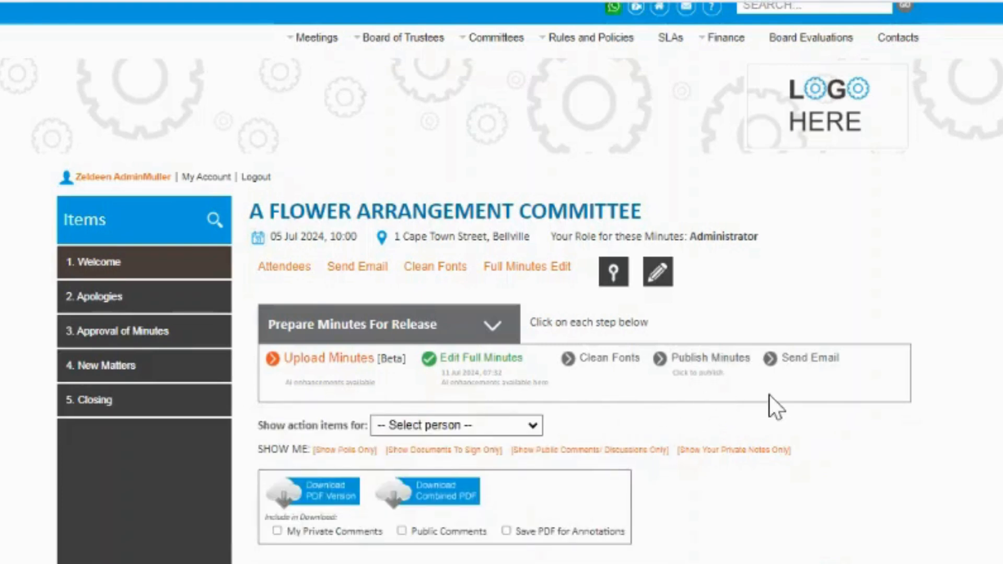
Download the PDF version of the minutes and open the downloaded file
click(325, 499)
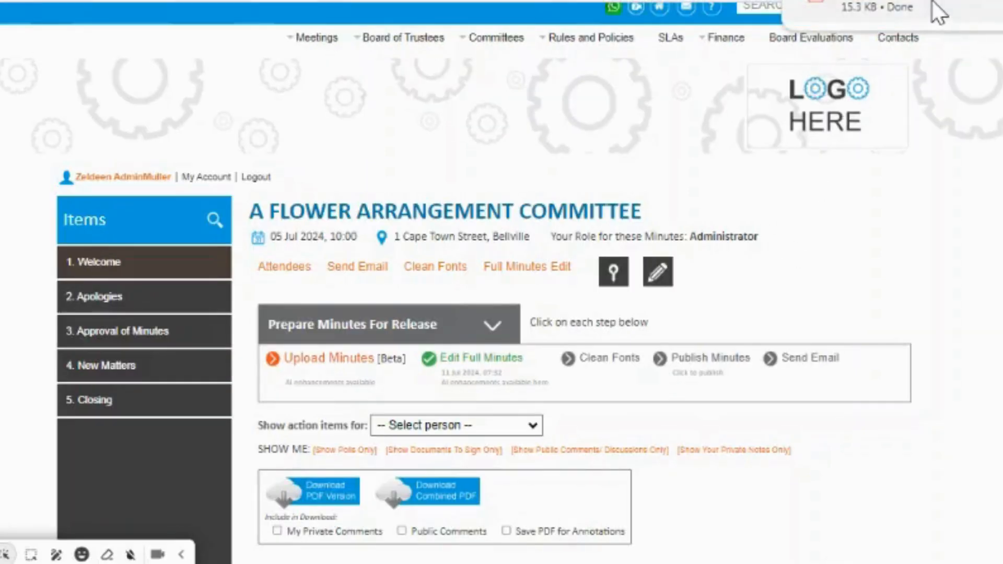
click(938, 11)
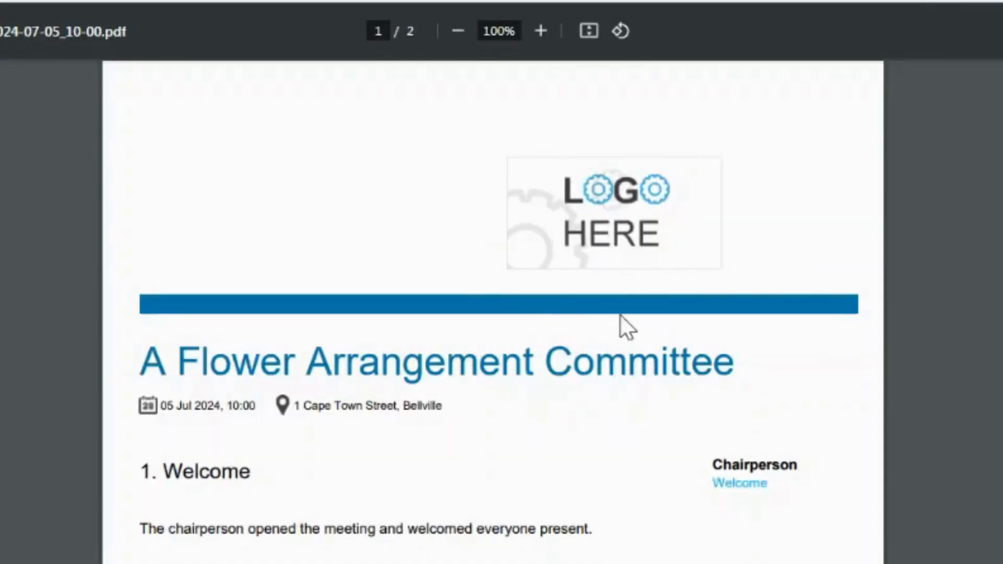
Read through both pages of the minutes PDF, checking item text, spacing and responsible parties, and close the document
scroll(621, 316, down, 5)
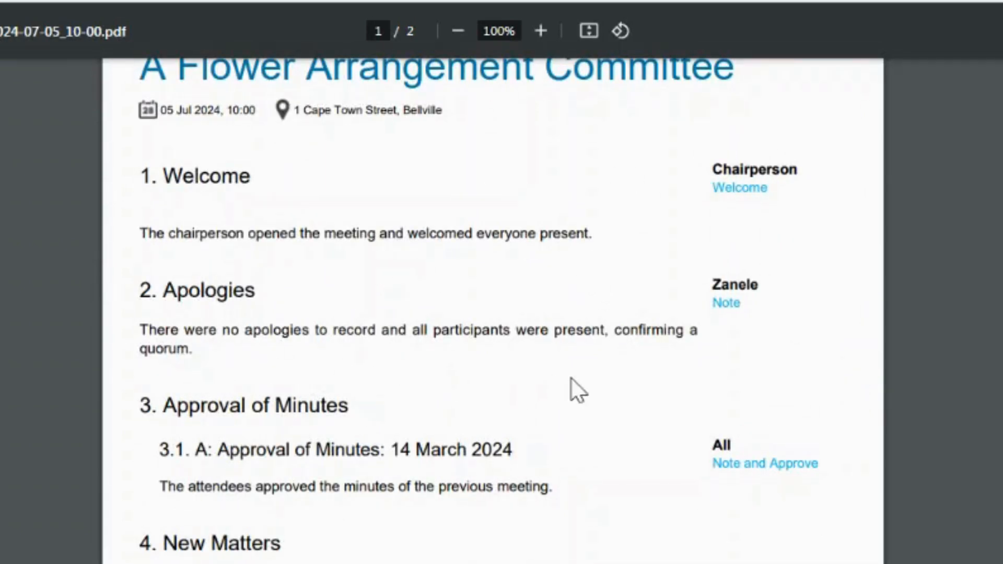
scroll(573, 380, down, 3)
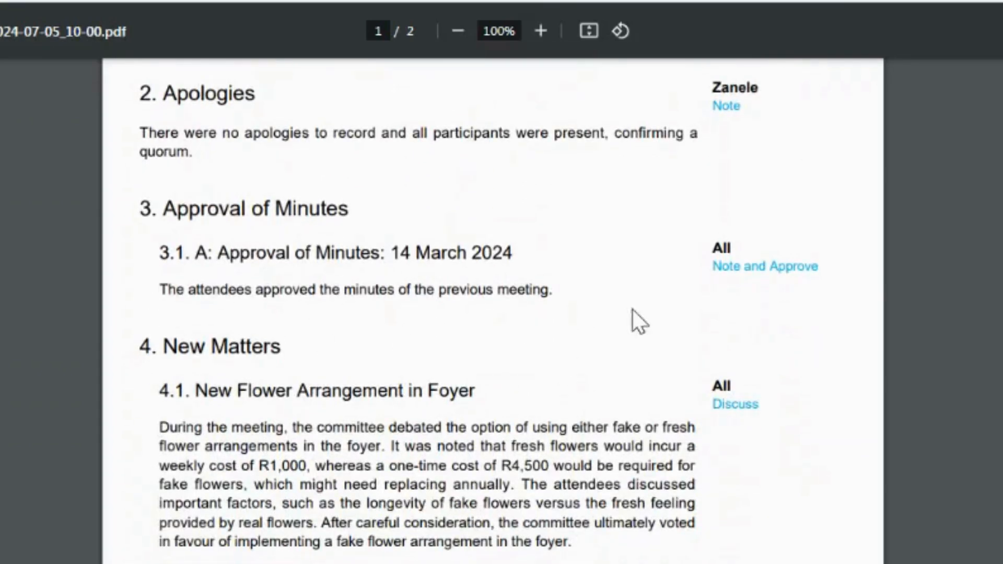
scroll(687, 352, down, 3)
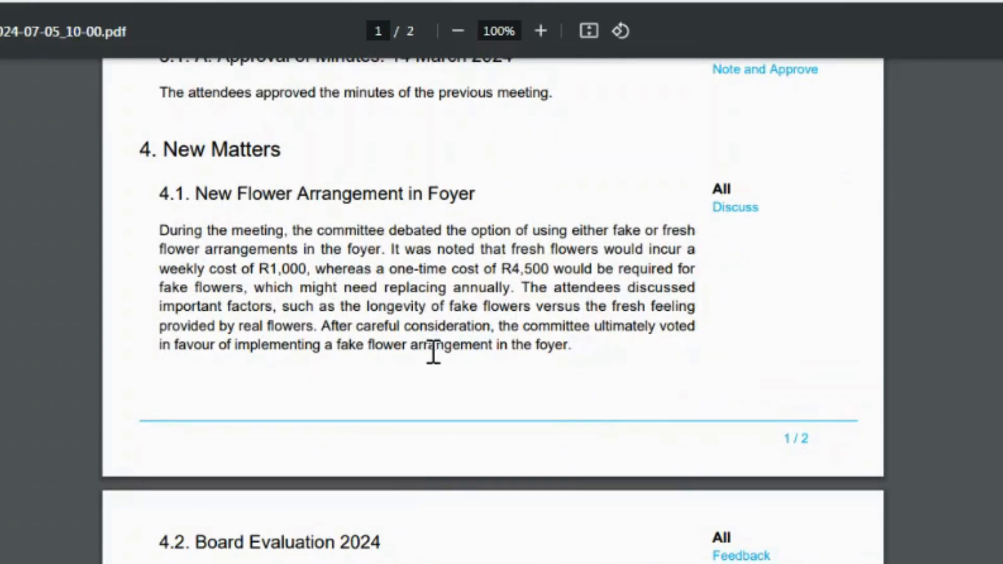
scroll(434, 353, up, 2)
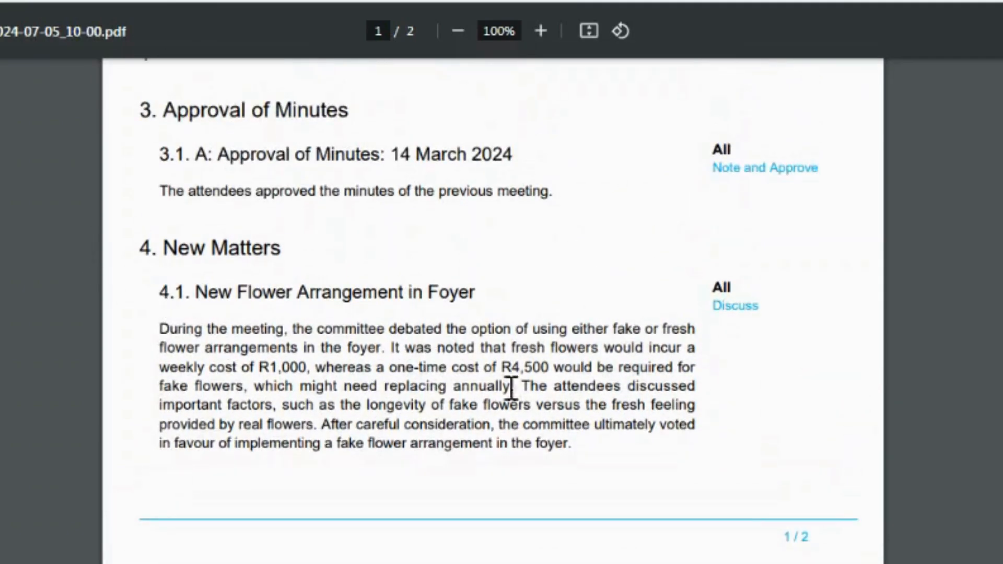
scroll(514, 382, down, 6)
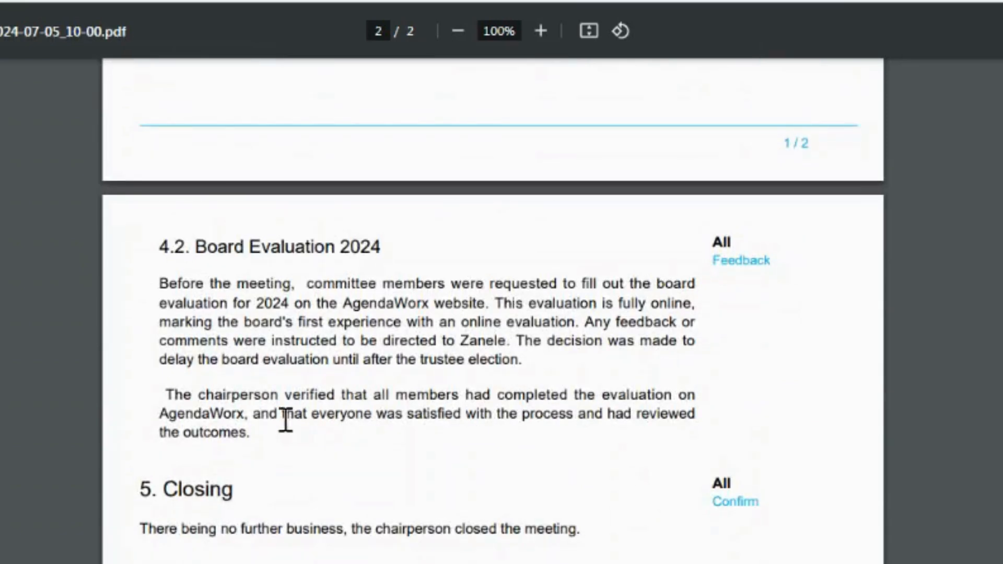
drag(171, 394, 162, 393)
click(324, 423)
scroll(370, 449, down, 2)
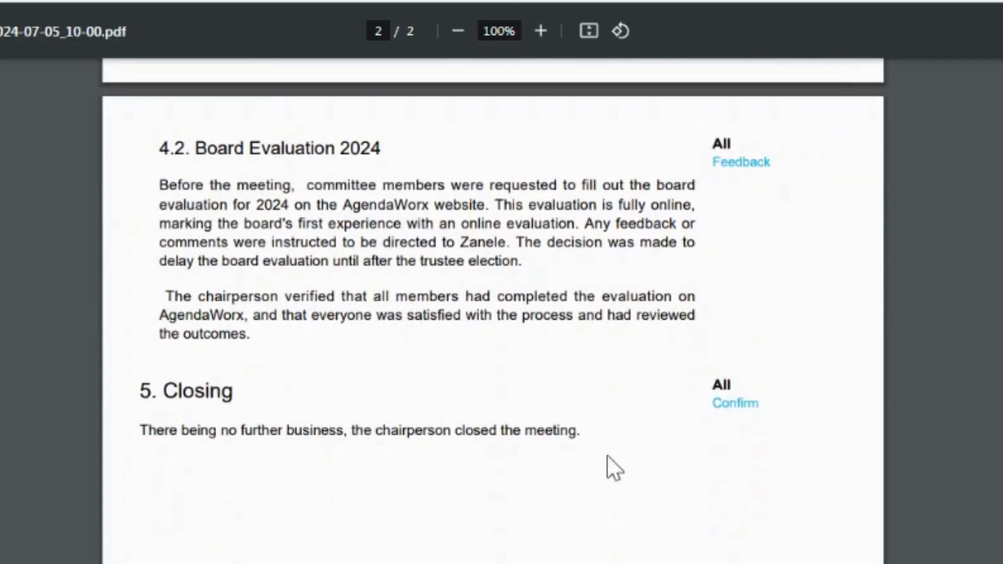
scroll(611, 455, up, 20)
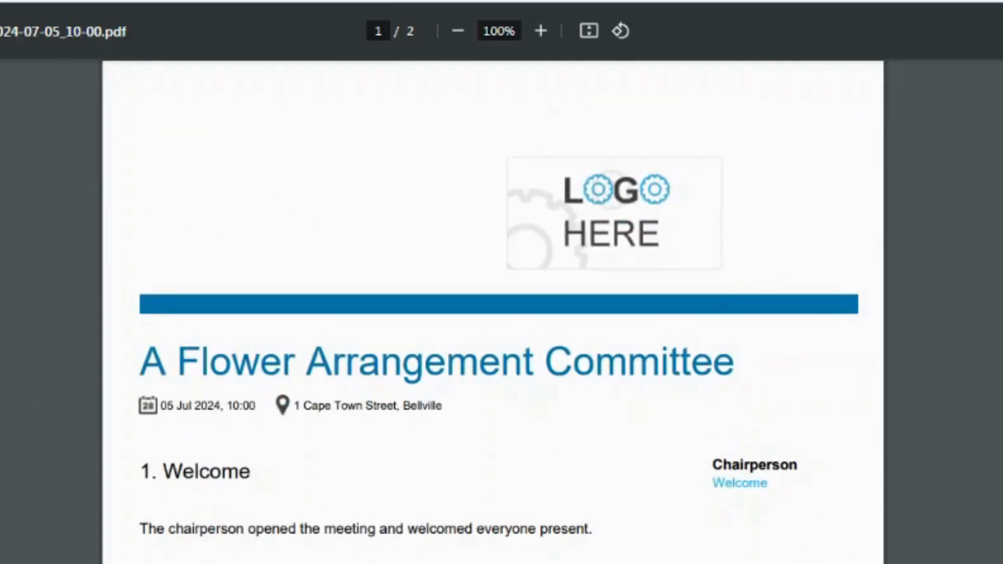
click(930, 1)
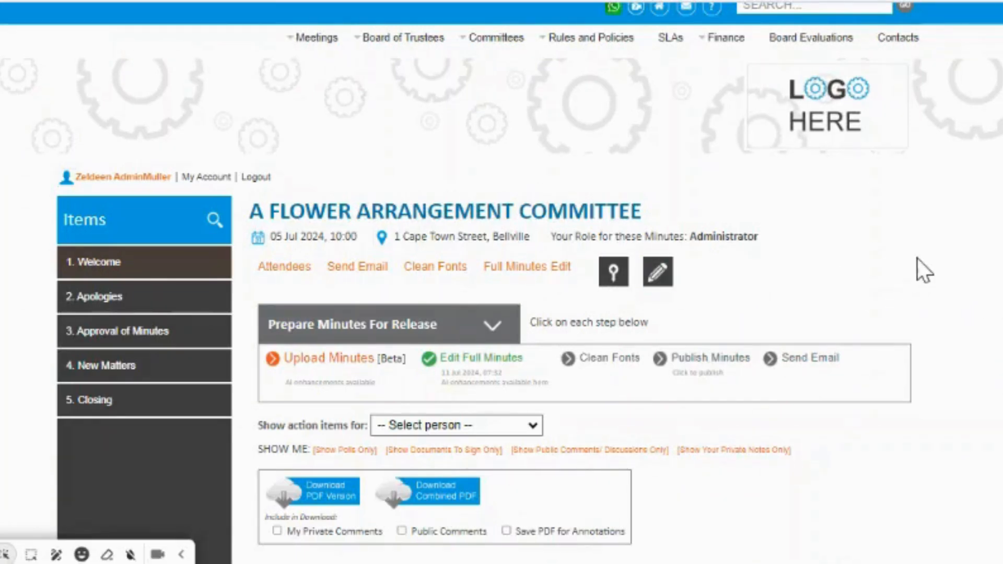
Publish the committee minutes, testing the hide-from-users option once before publishing them again
scroll(917, 258, down, 2)
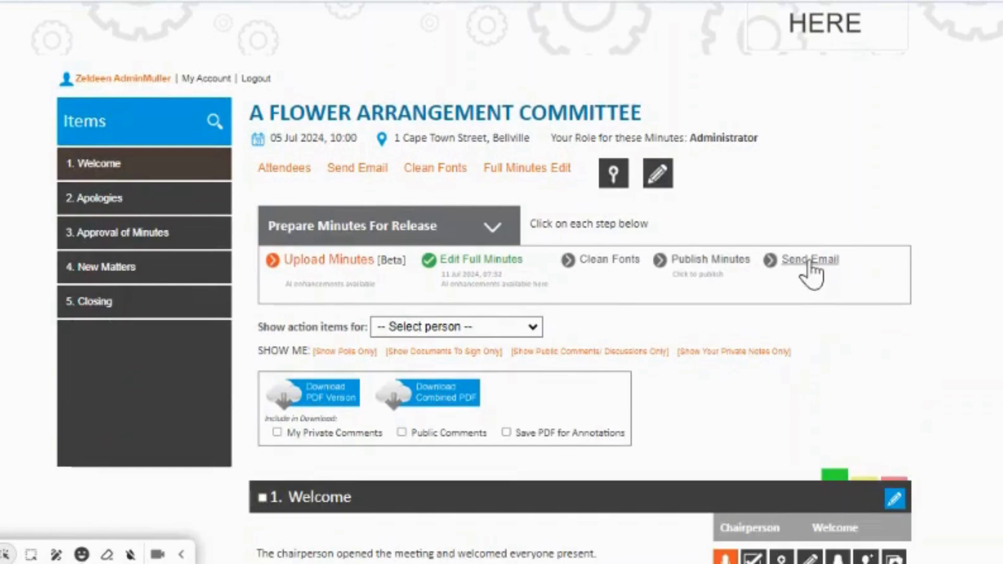
click(700, 269)
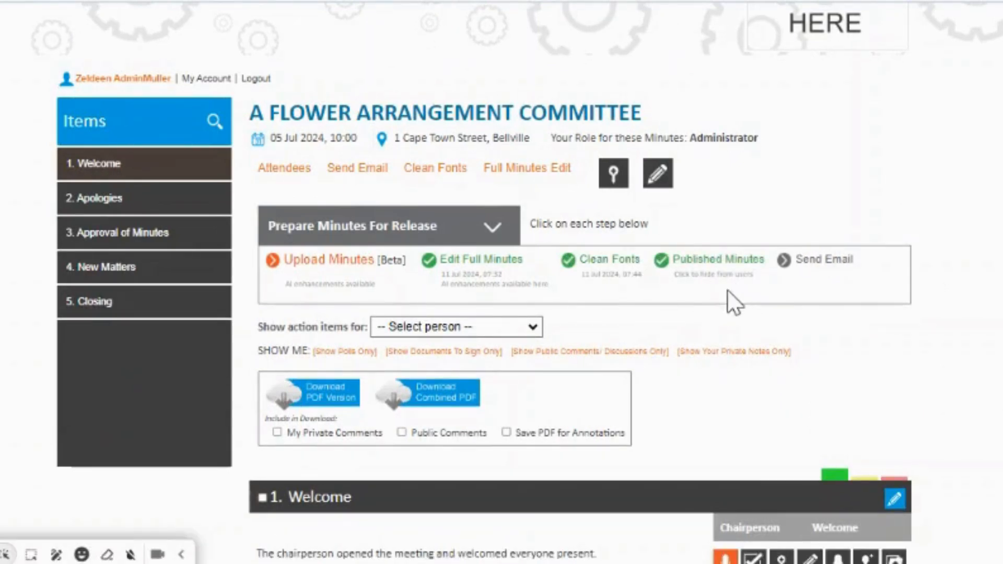
click(712, 271)
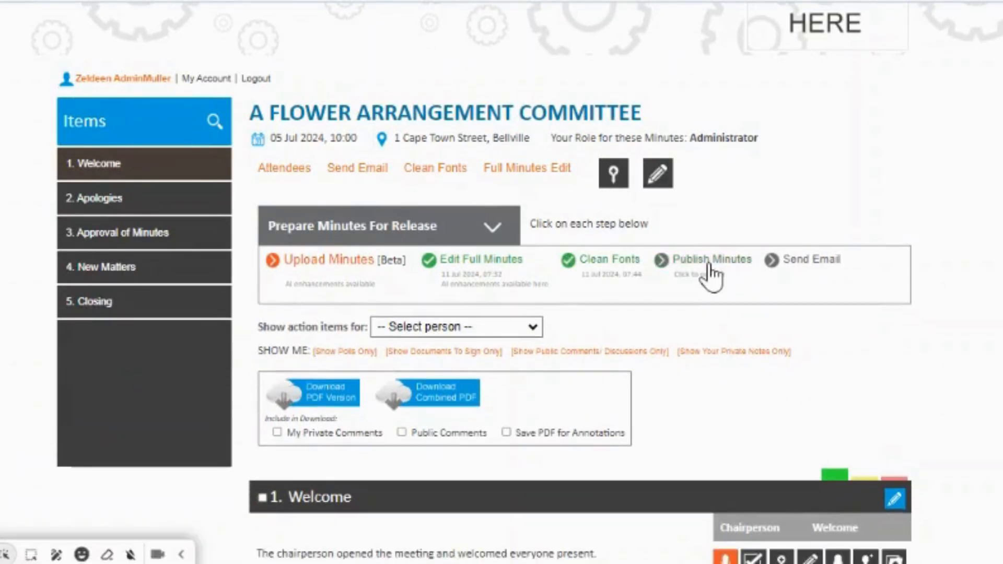
click(711, 268)
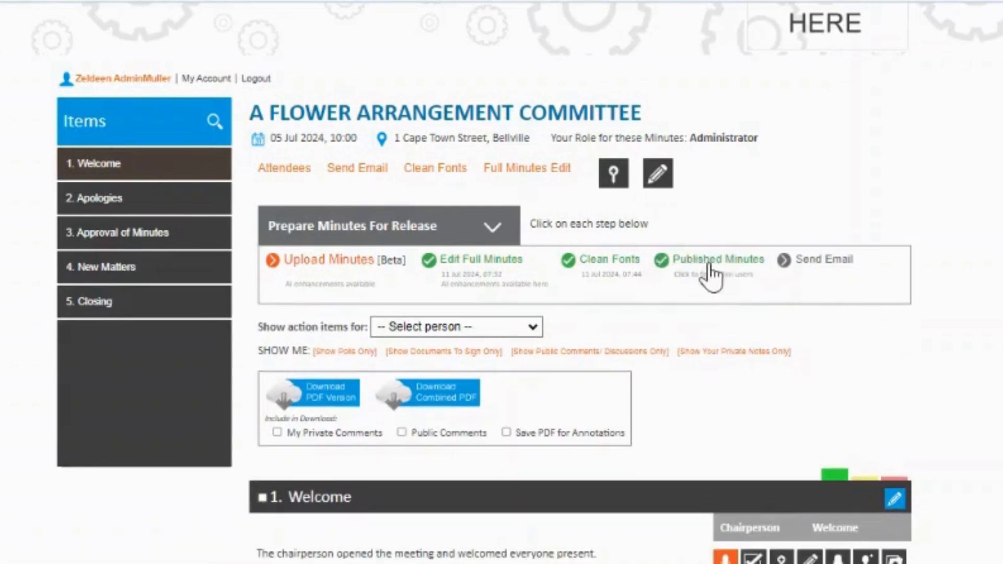
View the email form for sending out the minutes and close it without sending anything
click(814, 264)
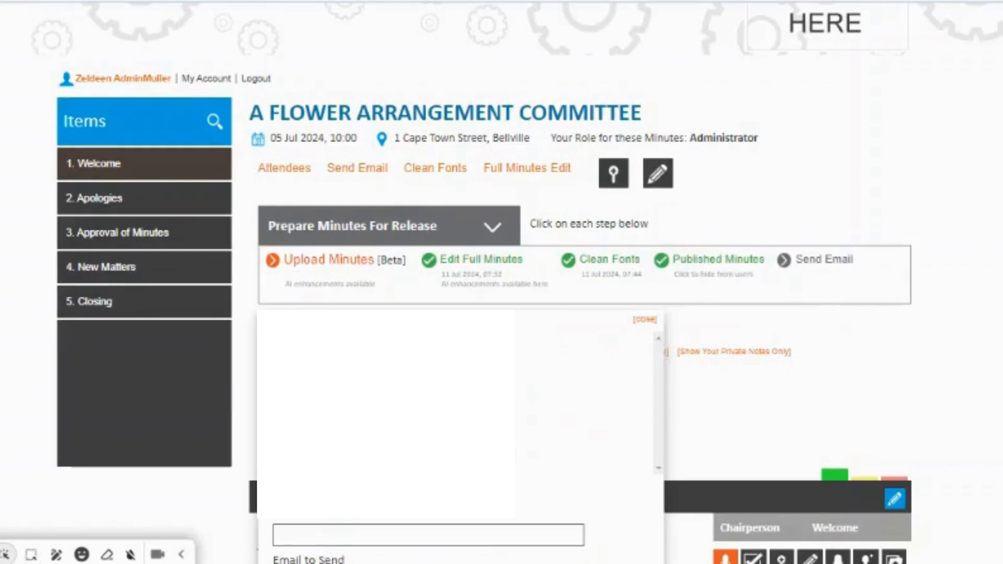
click(645, 320)
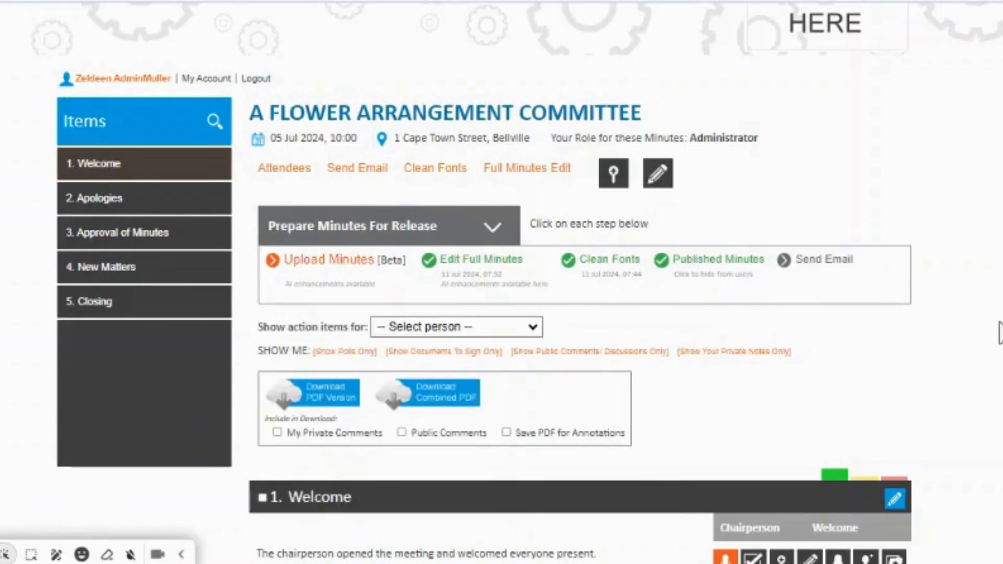
scroll(999, 335, down, 2)
scroll(1000, 335, up, 6)
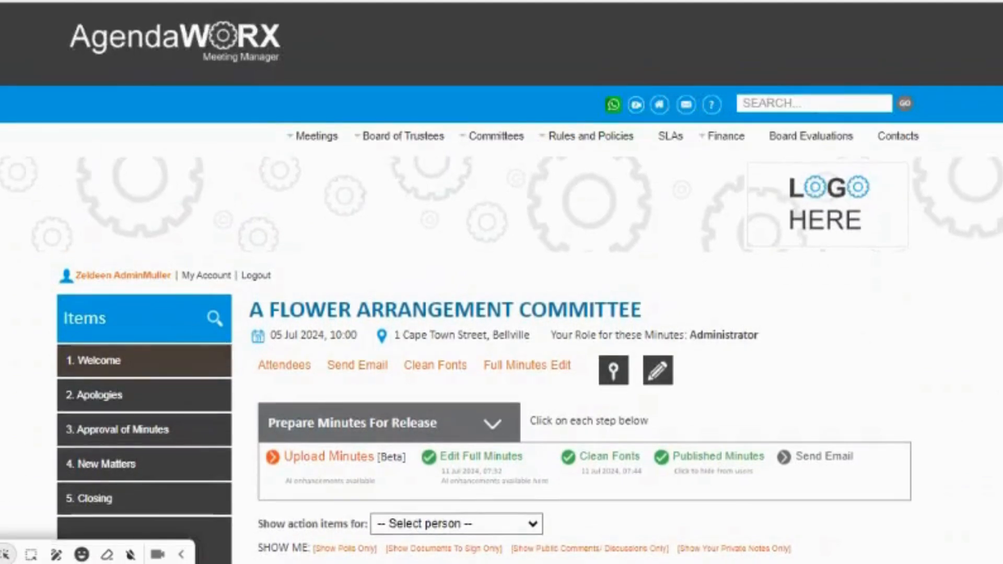